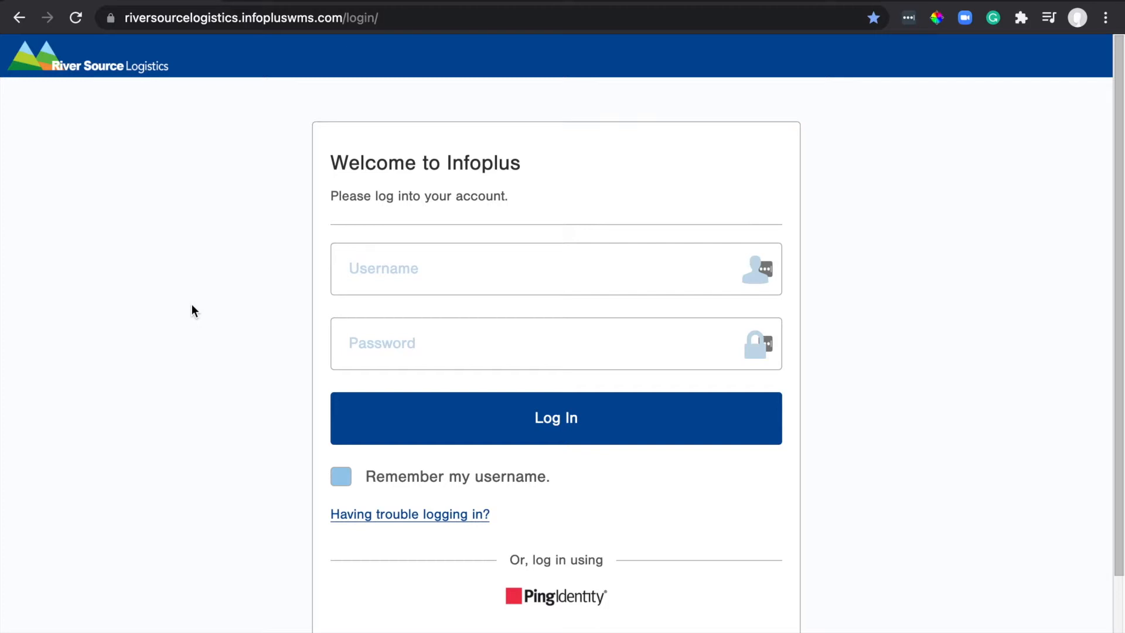
Sign into Infoplus WMS with the account e-mail and password.
left_click(399, 270)
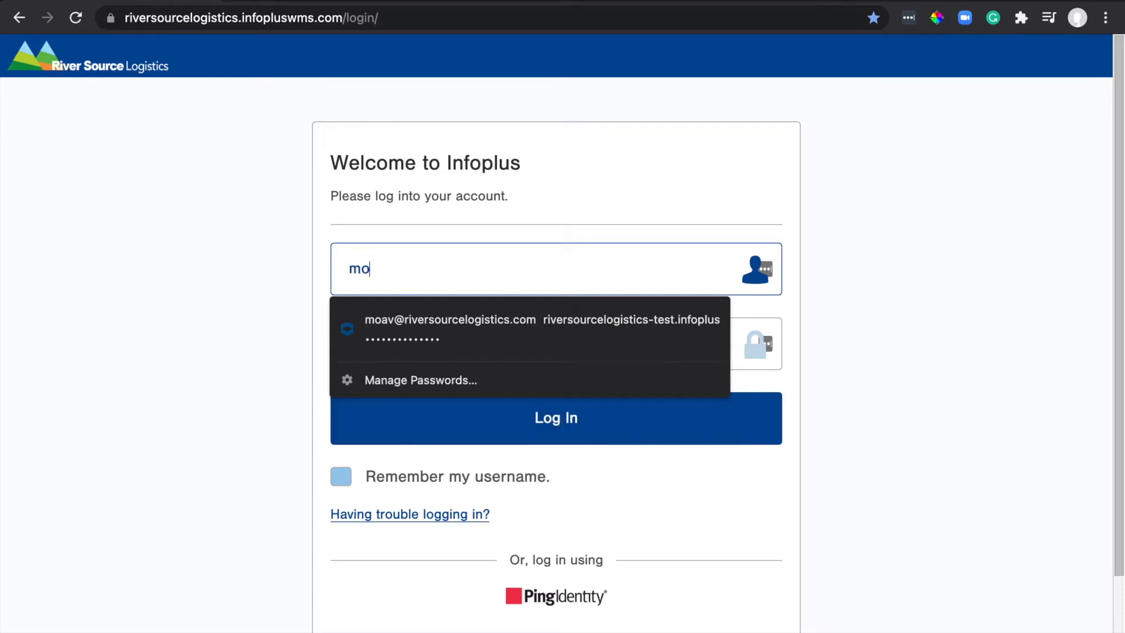
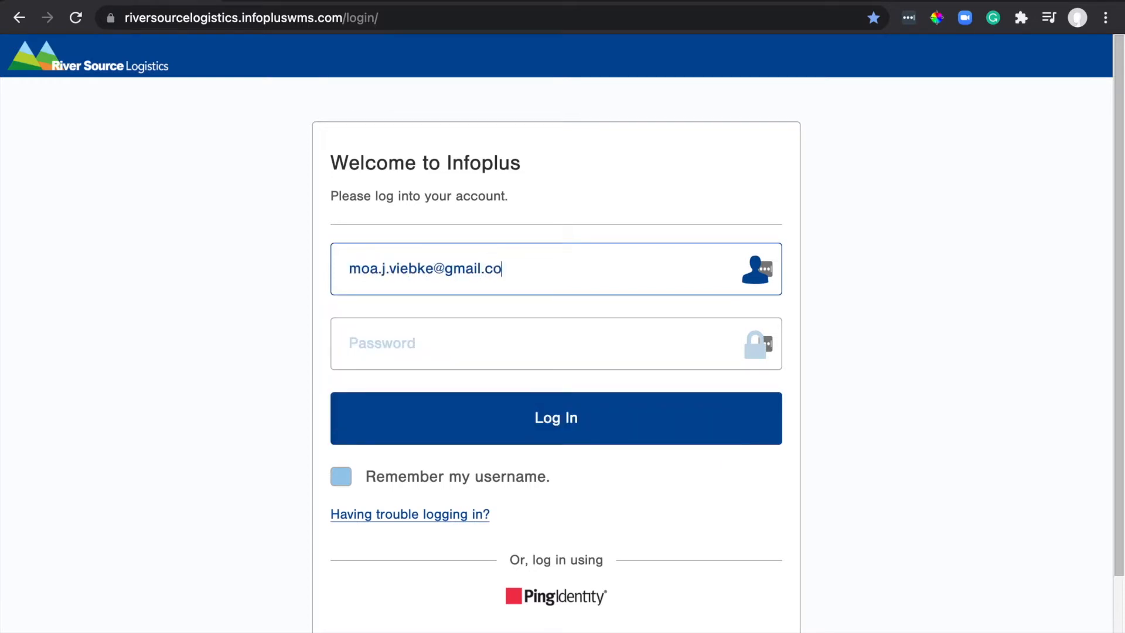
key("Tab")
type("p")
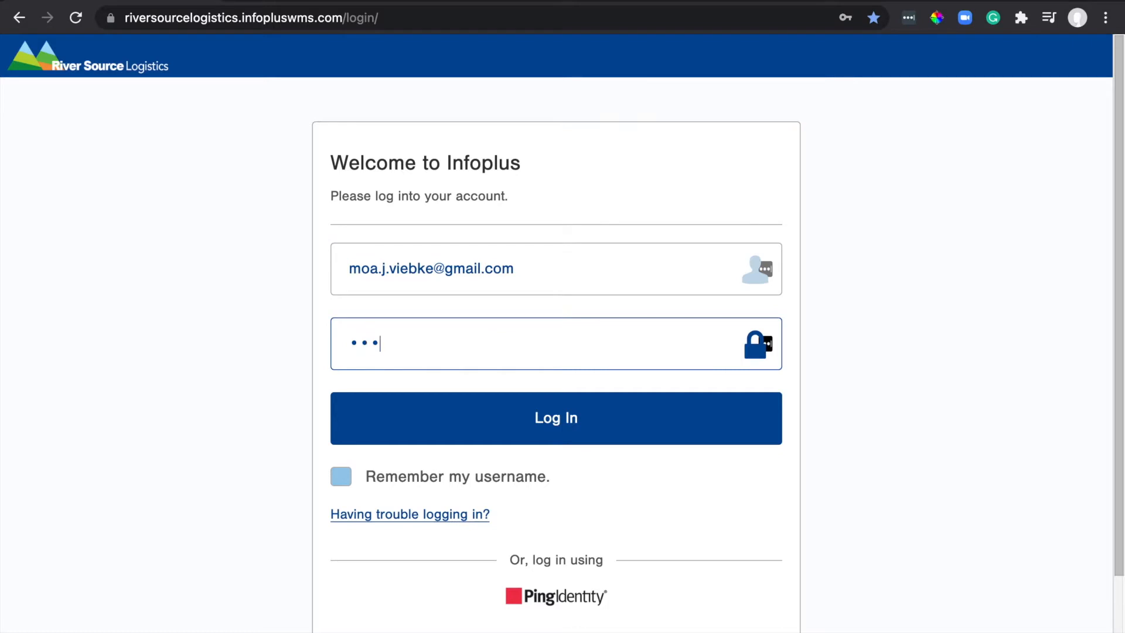
type("••")
left_click(504, 418)
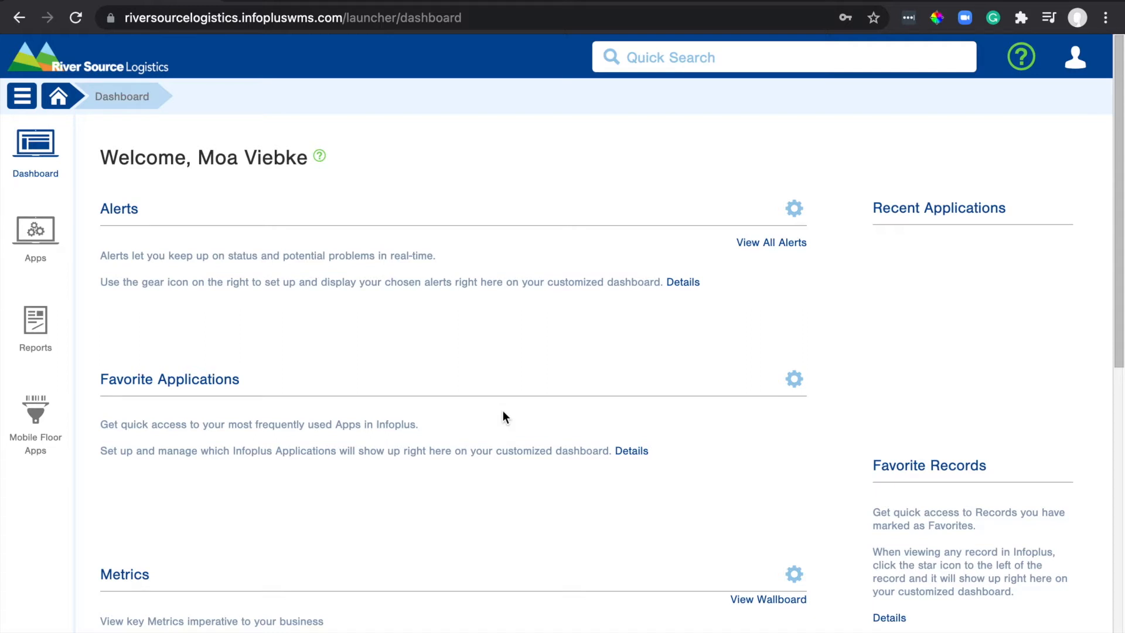
Open Quick Actions and search its operations for 'order'.
key("period")
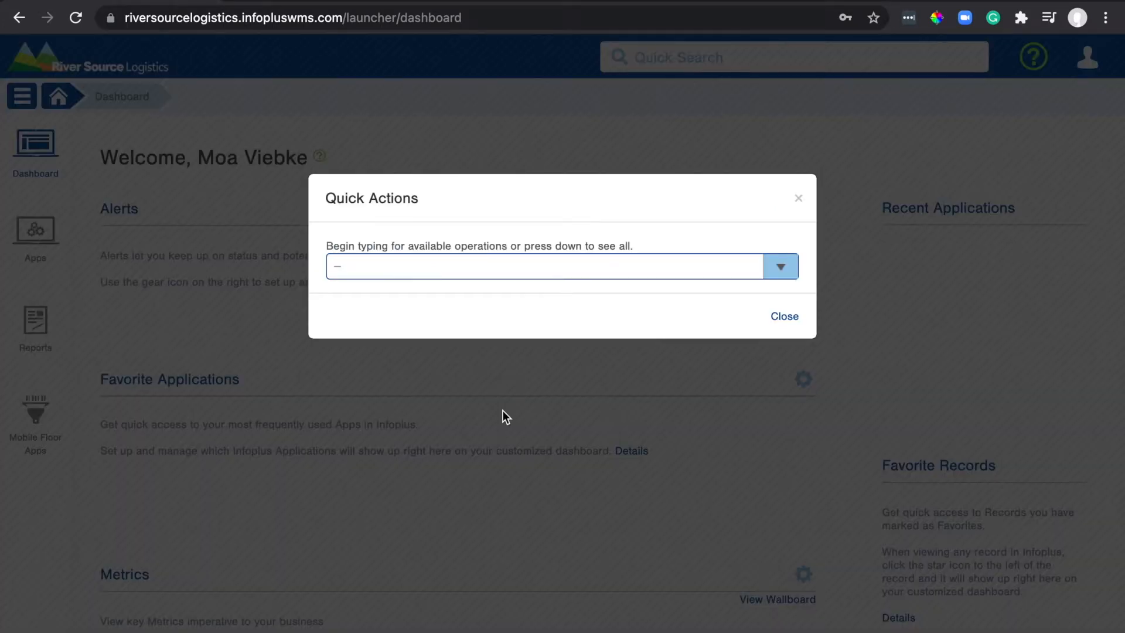
left_click(487, 271)
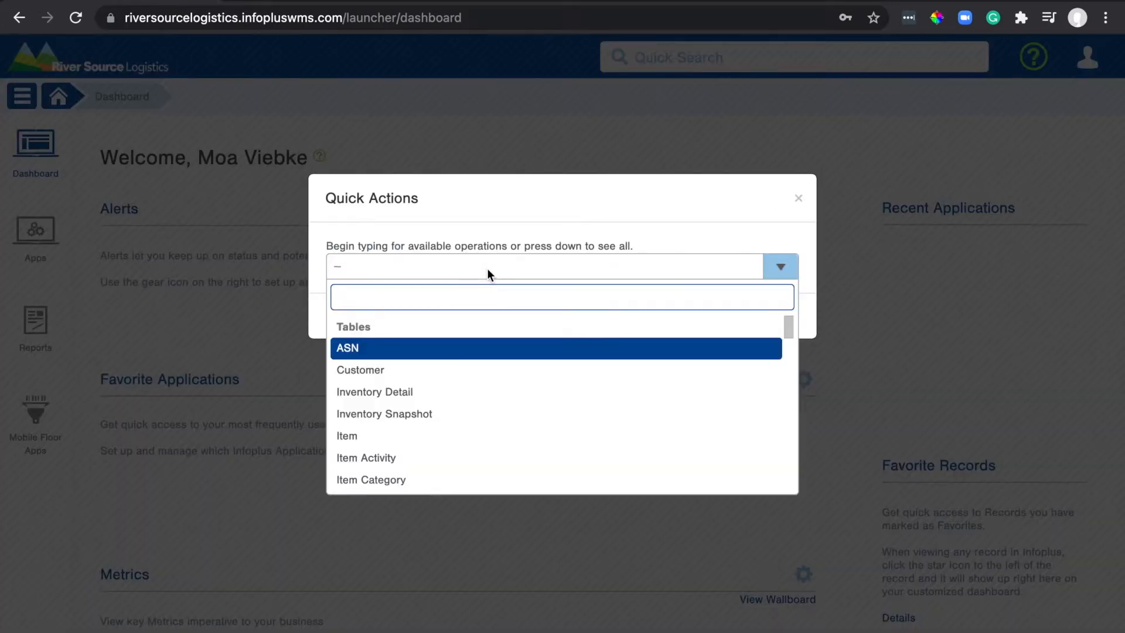
type("order")
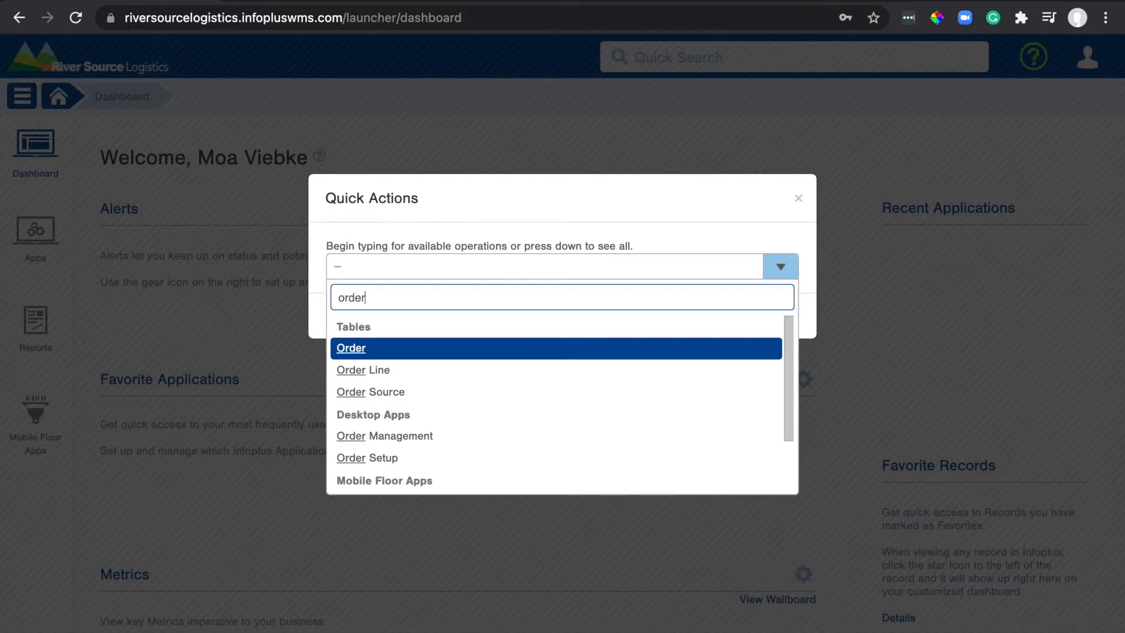
Open the Order table and view its Status filter options.
left_click(362, 352)
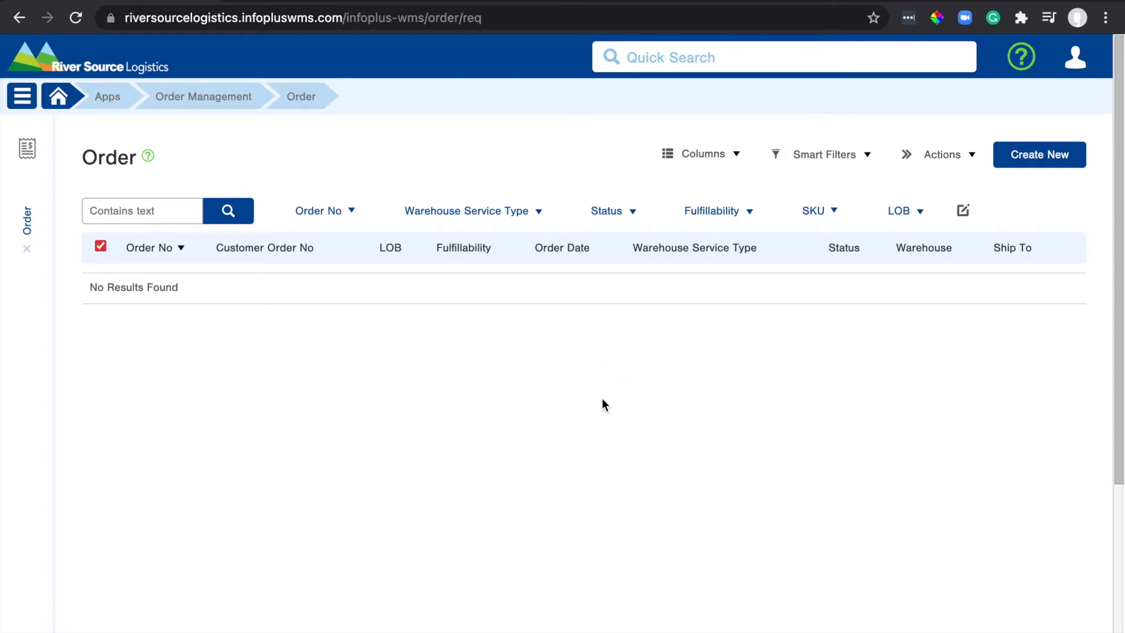
left_click(633, 213)
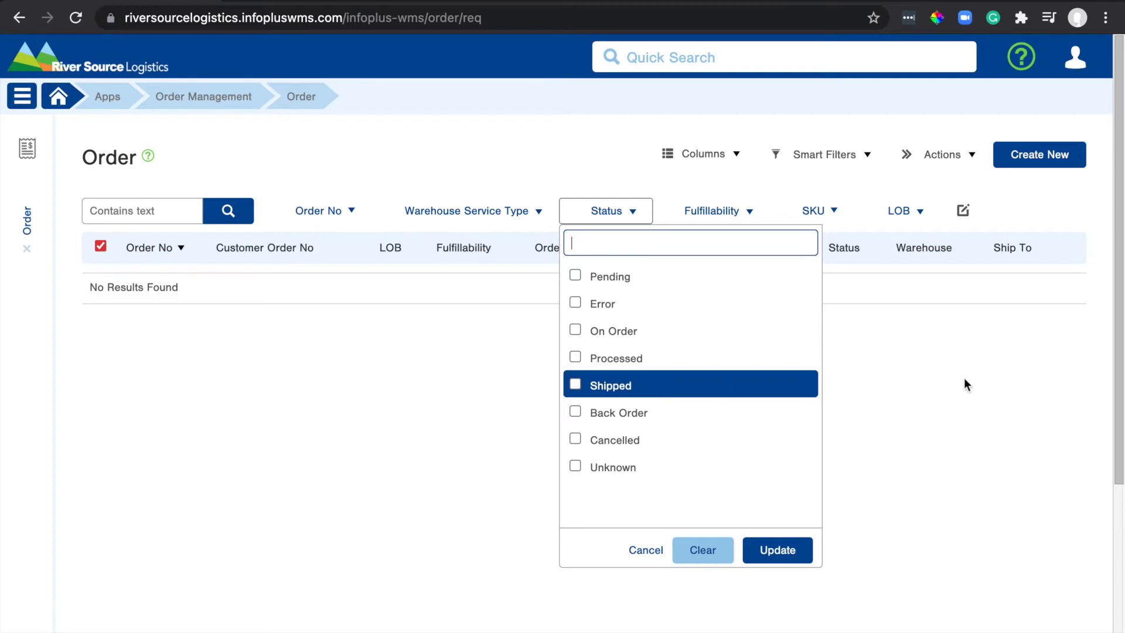
Look over the Fulfillability filter options without applying any.
left_click(940, 362)
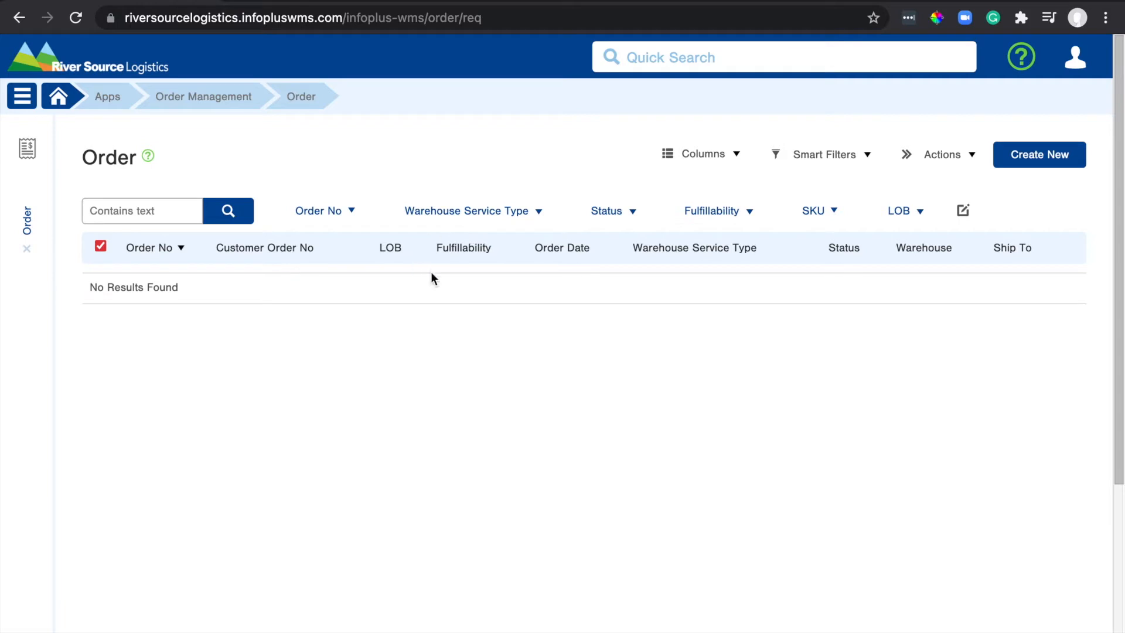
left_click(735, 216)
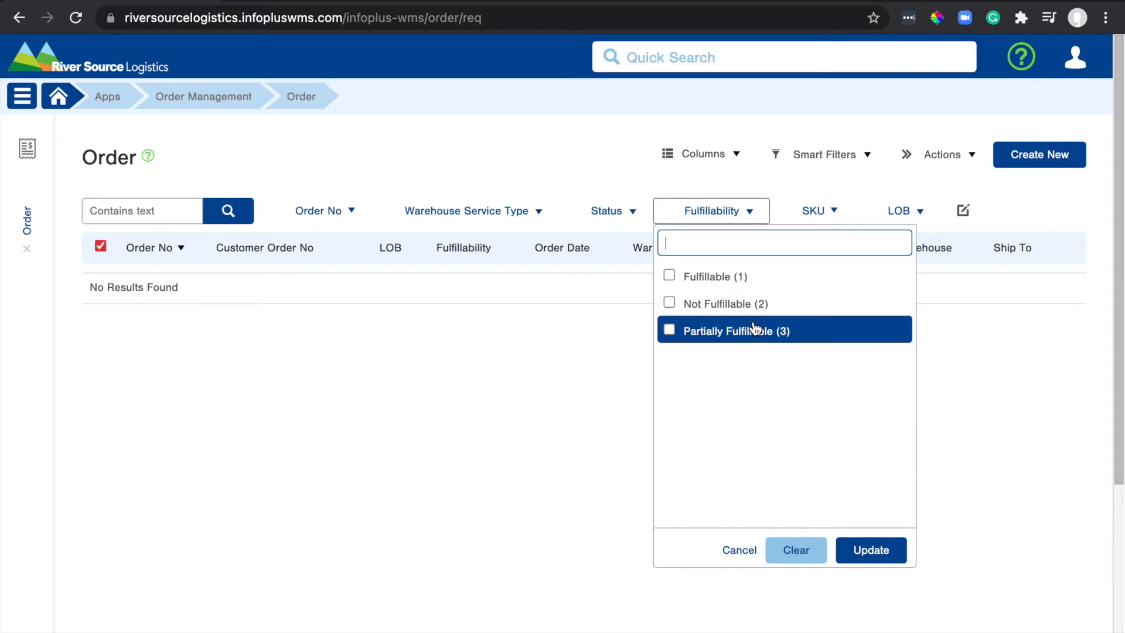
left_click(580, 421)
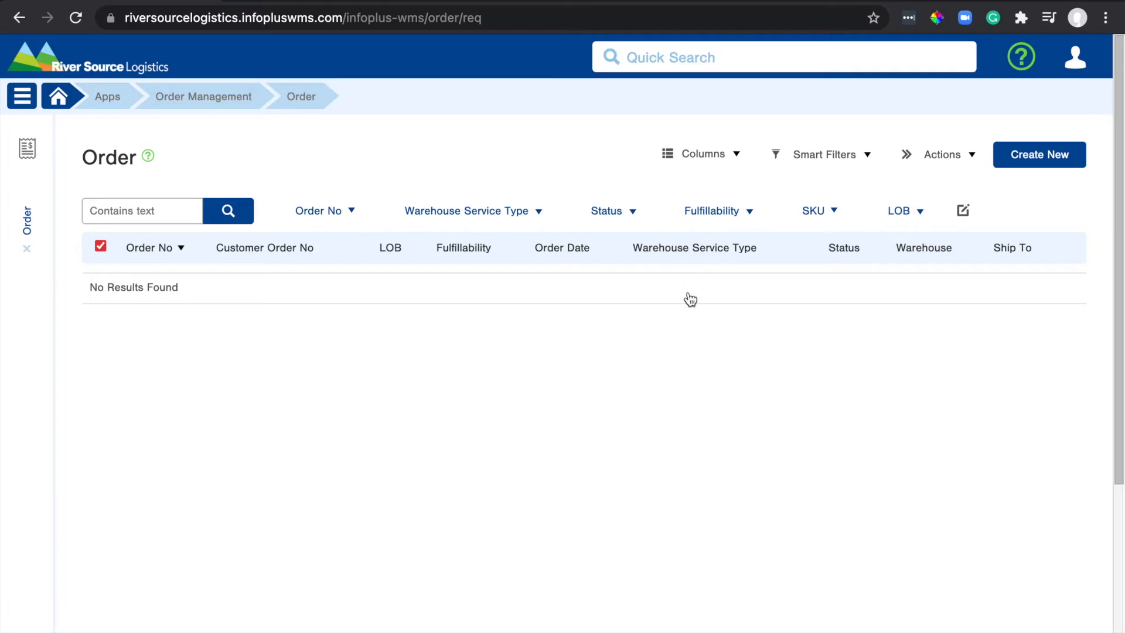
Filter the order list to On Order status, then clear the status selection.
left_click(614, 218)
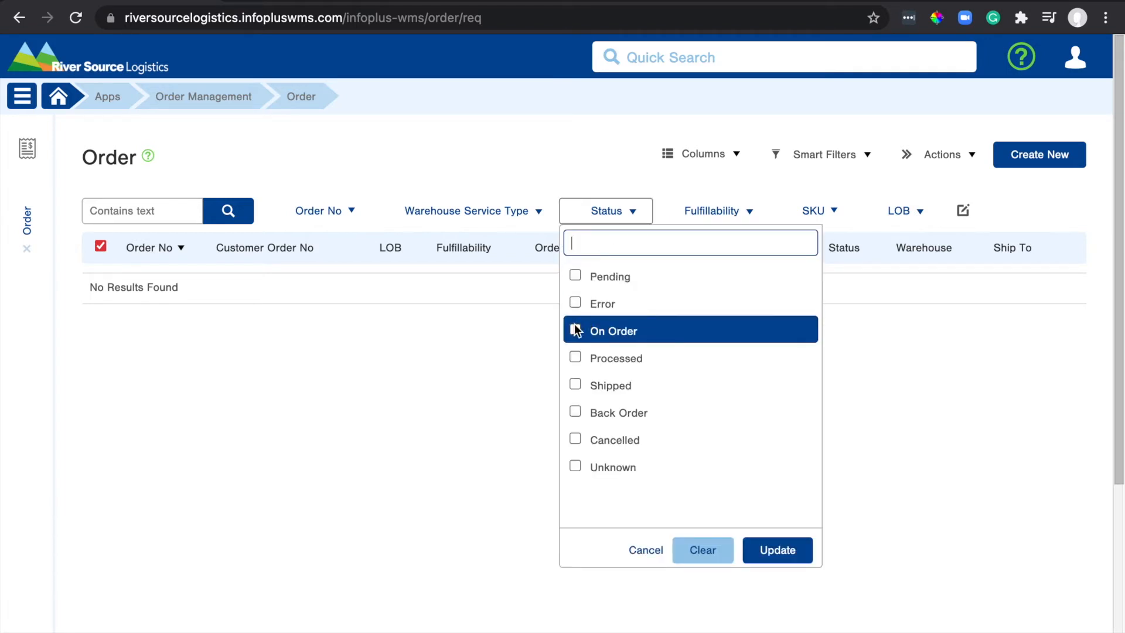
left_click(574, 331)
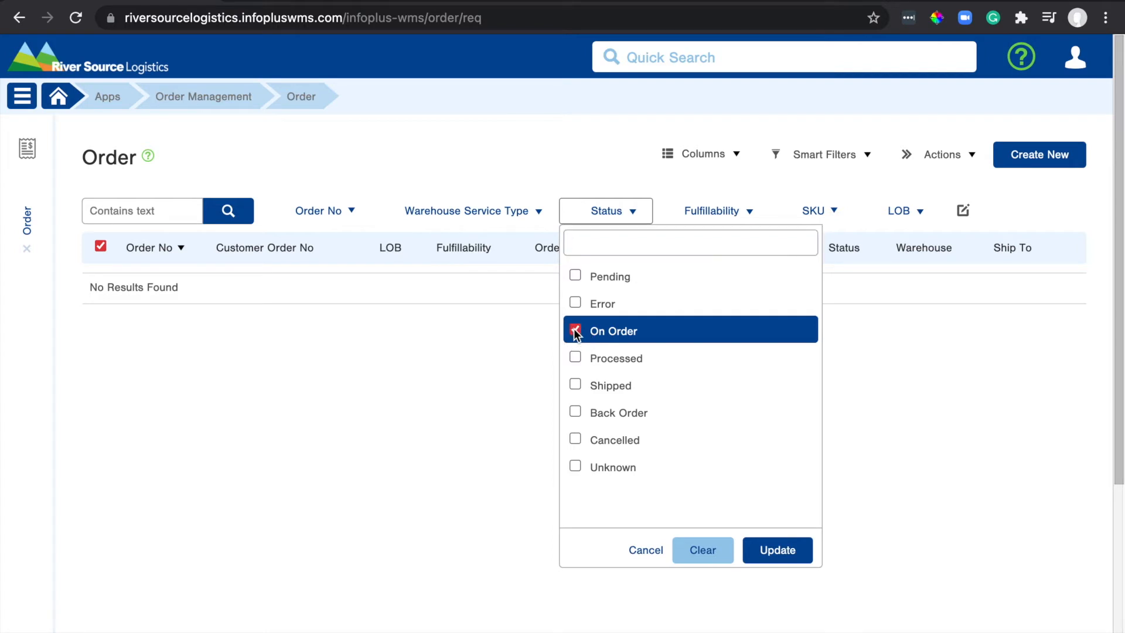
left_click(773, 558)
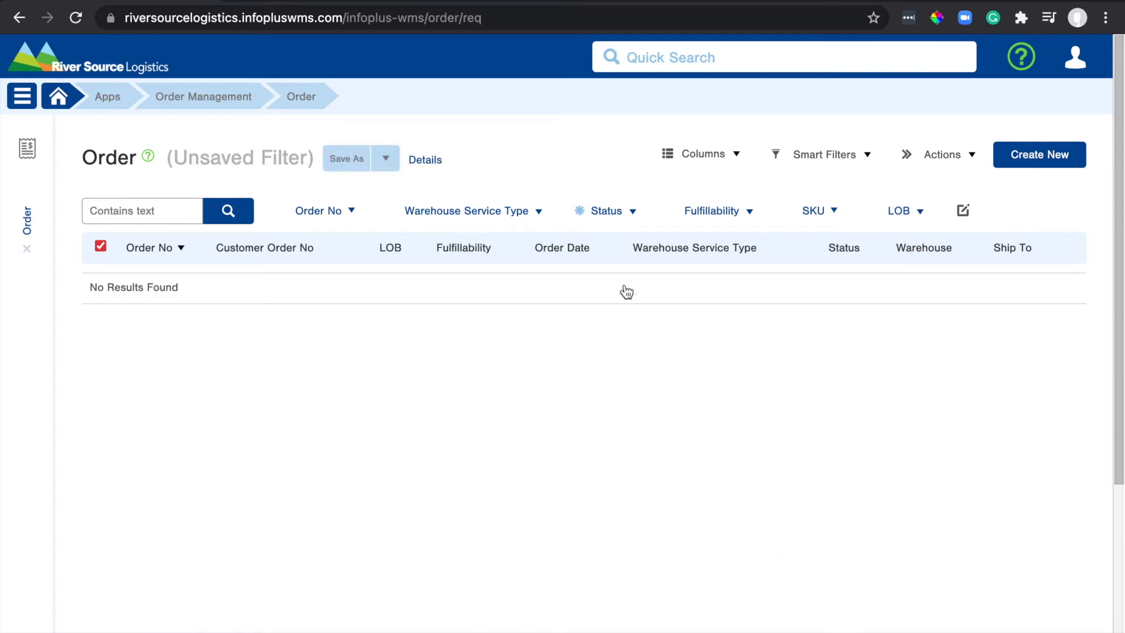
left_click(604, 213)
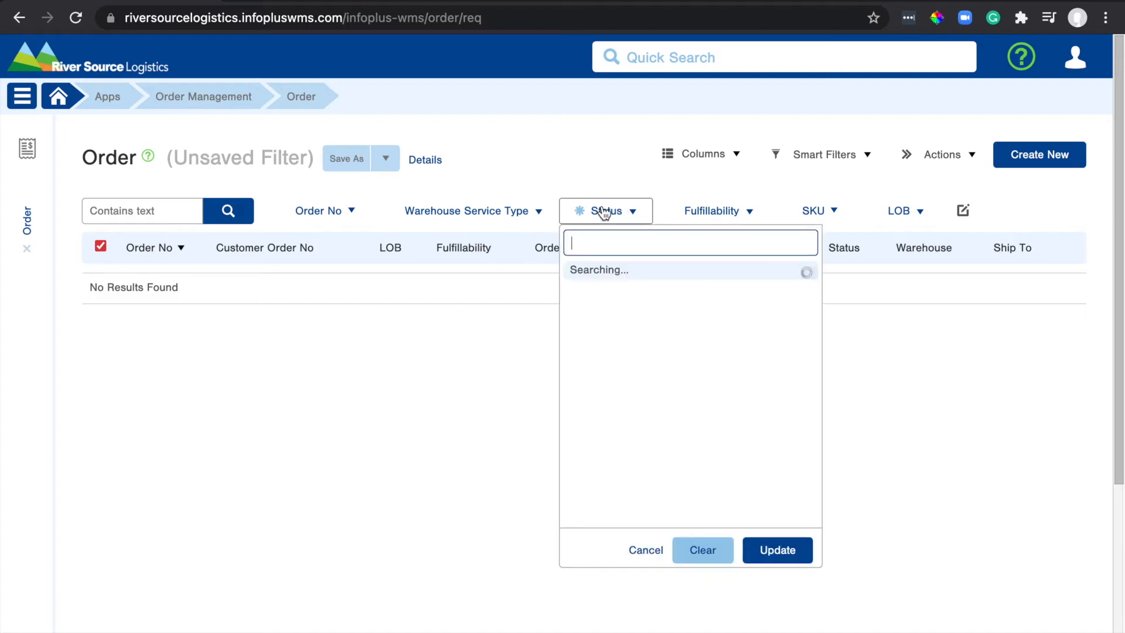
left_click(704, 550)
left_click(938, 434)
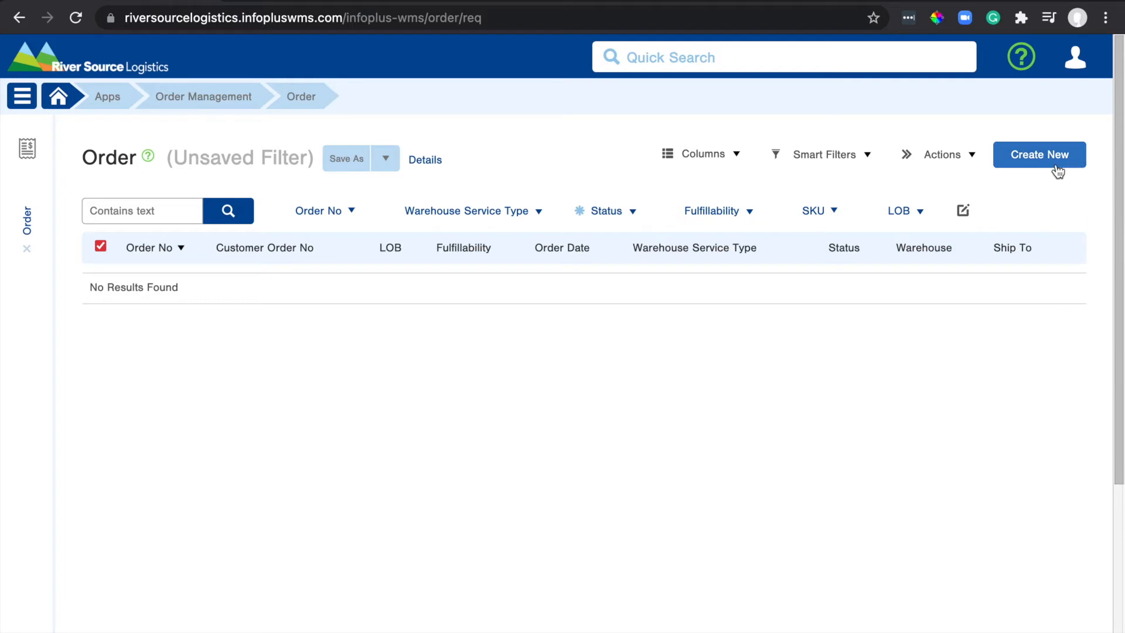
Start a new order with line of business River Rafting LLC.
left_click(1039, 156)
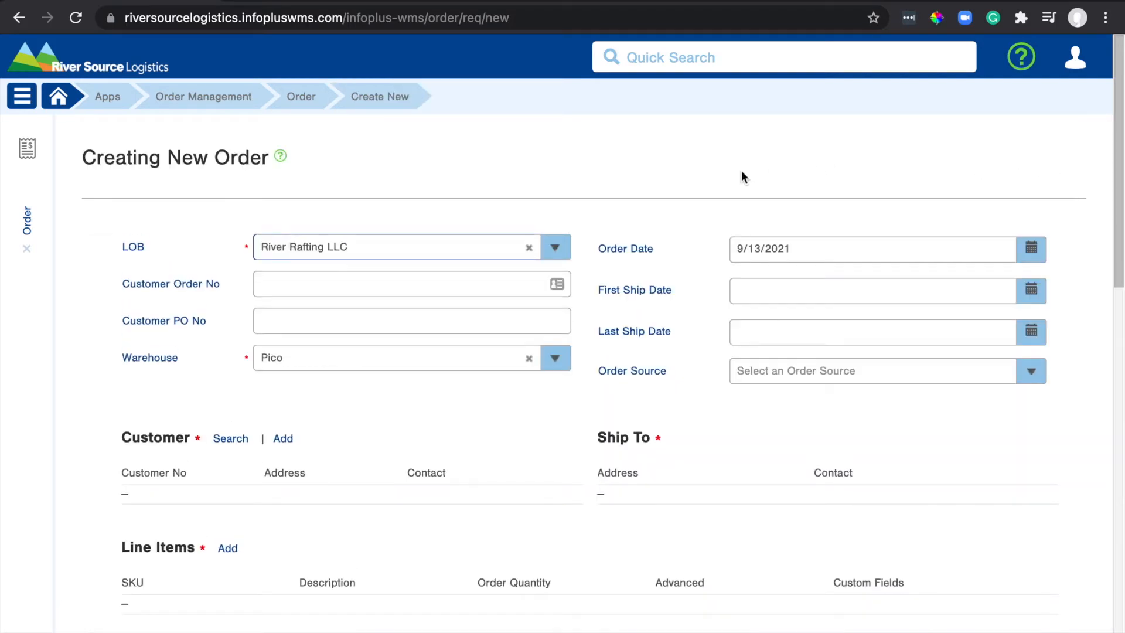
left_click(557, 248)
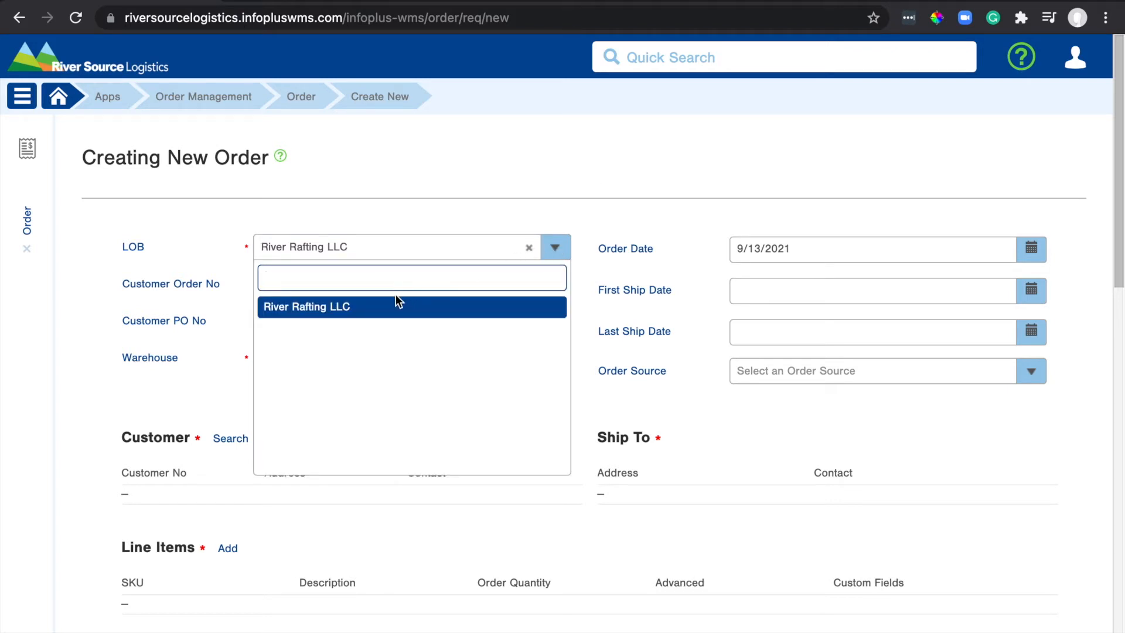
left_click(617, 175)
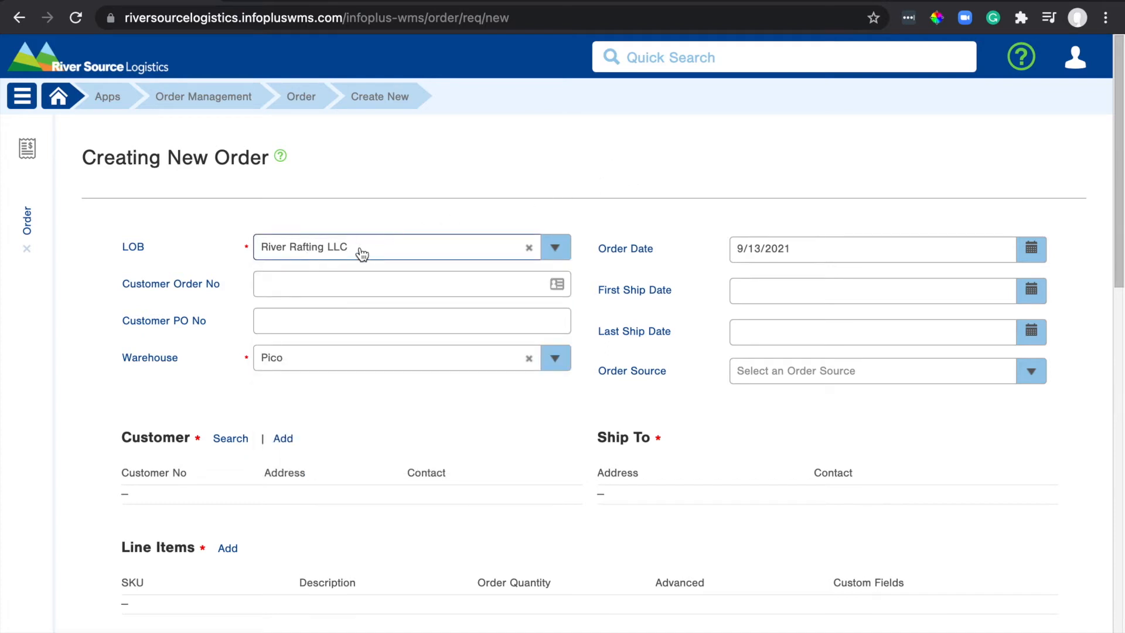
Enter FBA12898121 as both the customer order number and customer PO number.
left_click(364, 290)
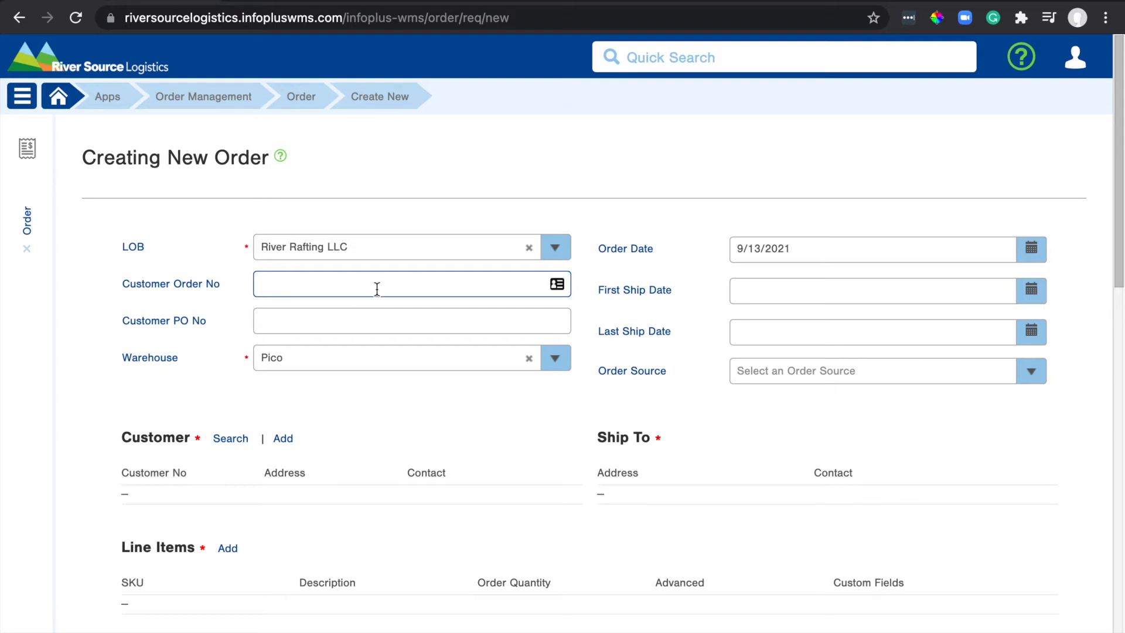
double_click(378, 285)
key("ctrl+c")
left_click(333, 322)
key("ctrl+v")
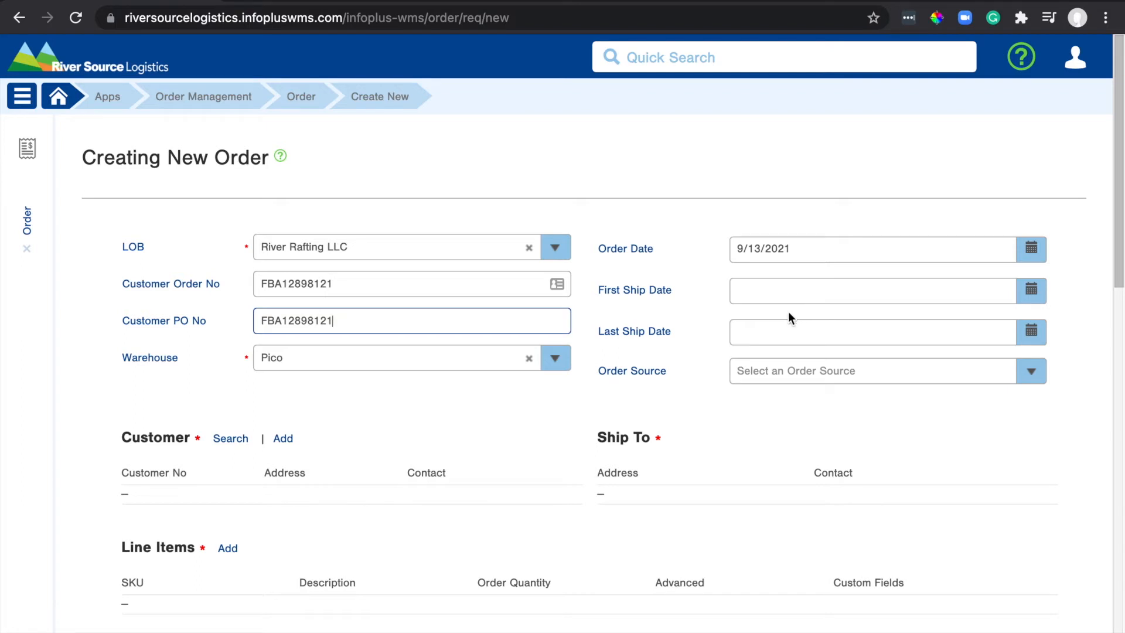
left_click(788, 377)
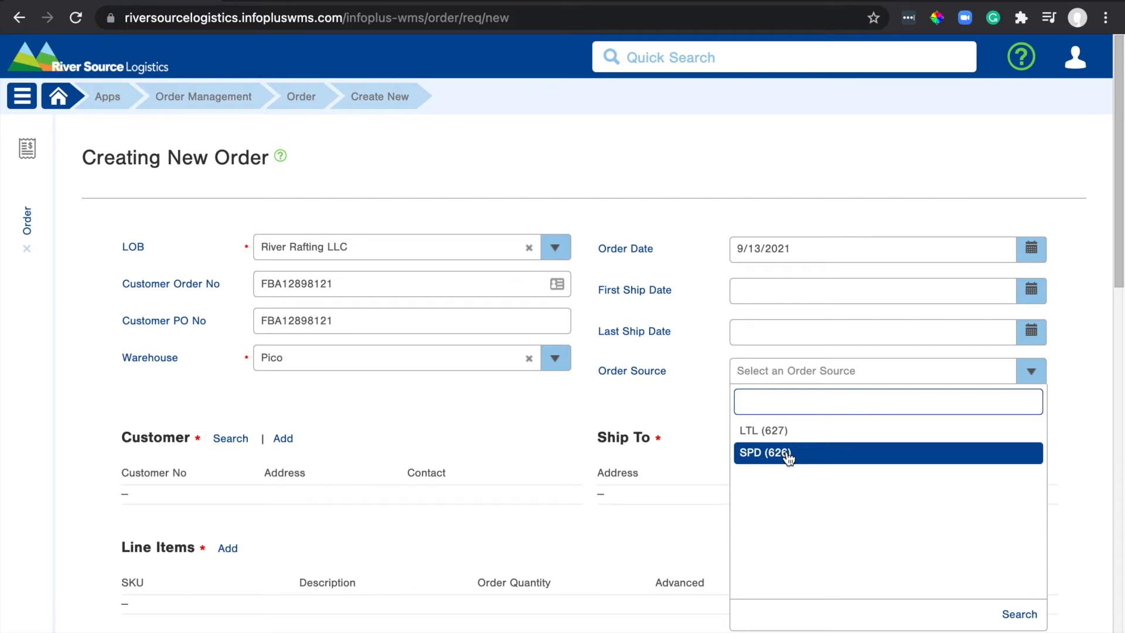
Set the order source to SPD (626) and open the customer record search.
left_click(788, 454)
scroll(780, 450, "down", 3)
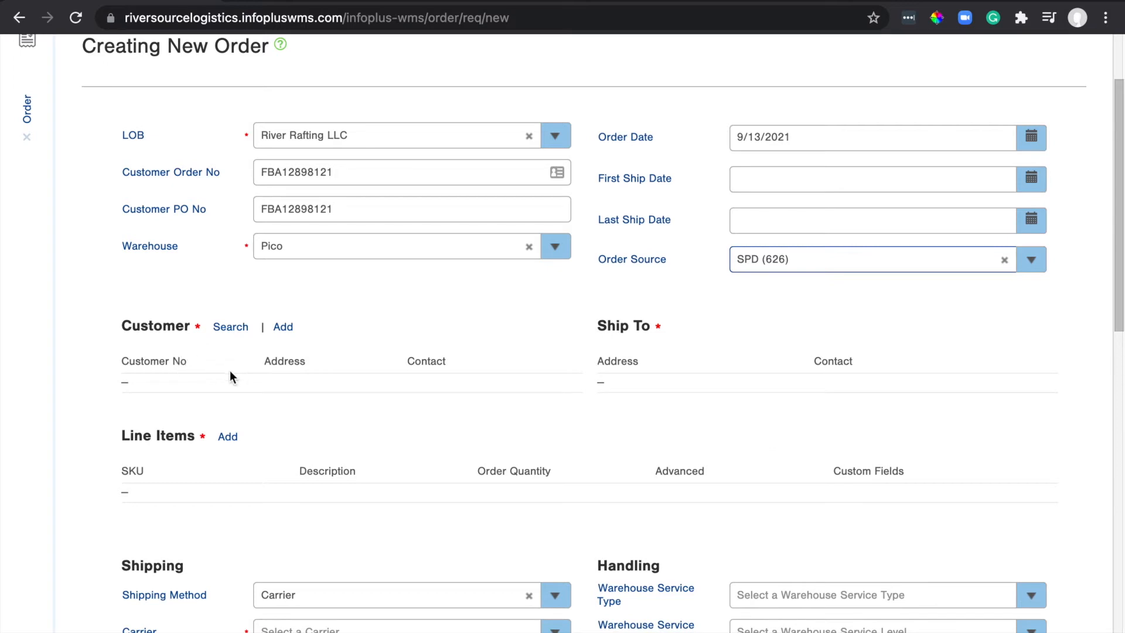
left_click(286, 329)
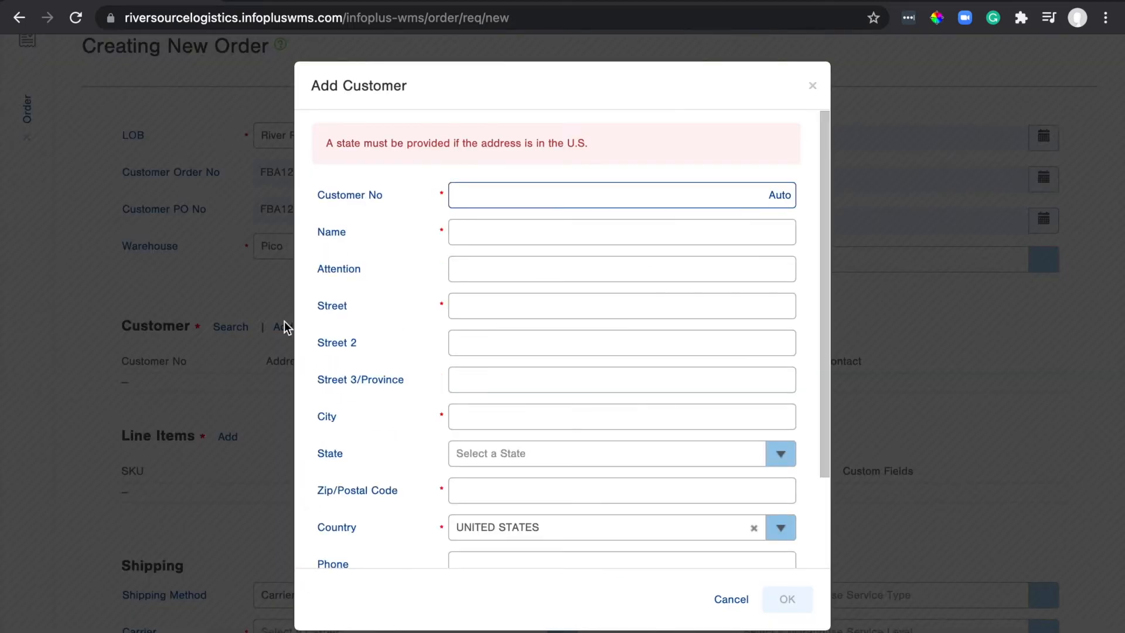
left_click(814, 87)
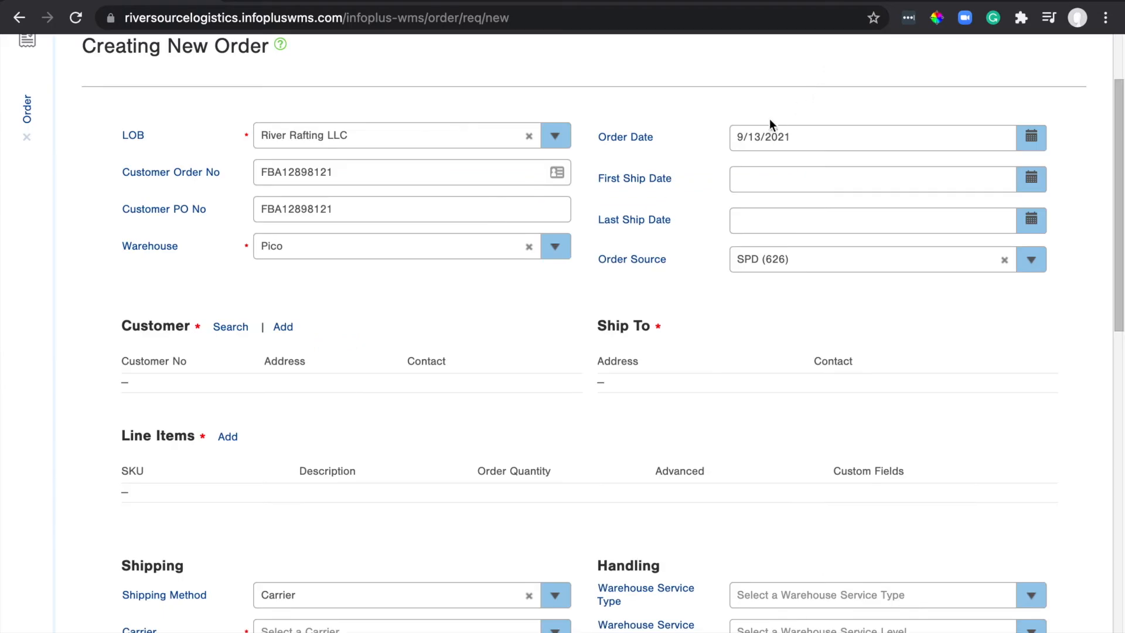
left_click(231, 327)
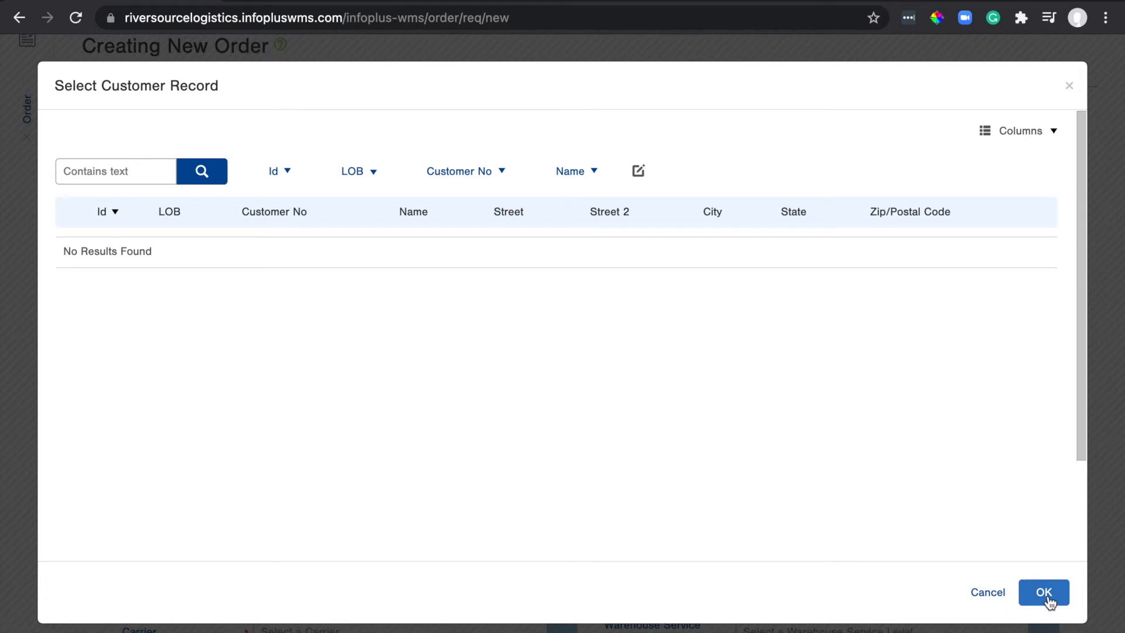
Cancel the empty Select Customer Record search to return to the order form.
left_click(1004, 594)
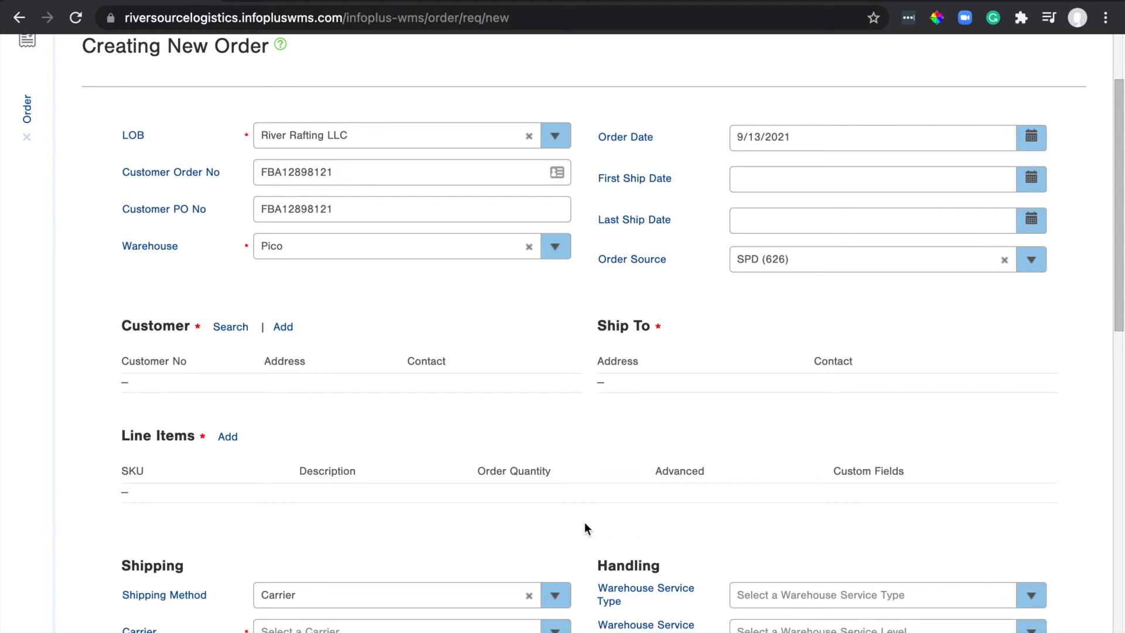
Add a line item for SKU IT-121-SO (Life Vest Small) with order quantity 50.
left_click(228, 437)
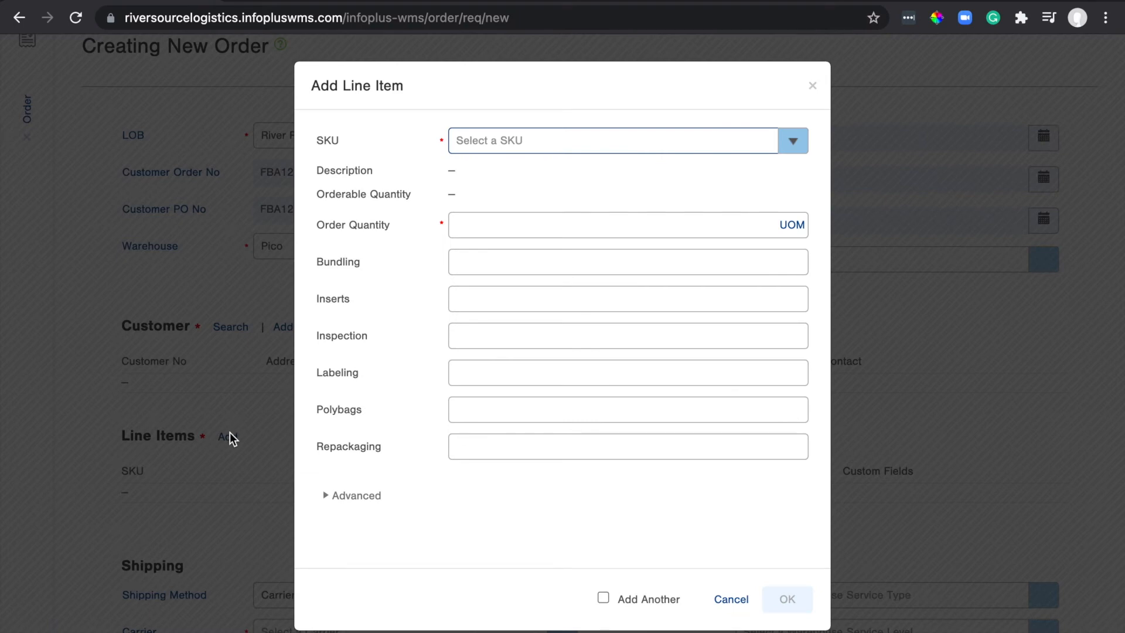
left_click(538, 145)
left_click(519, 200)
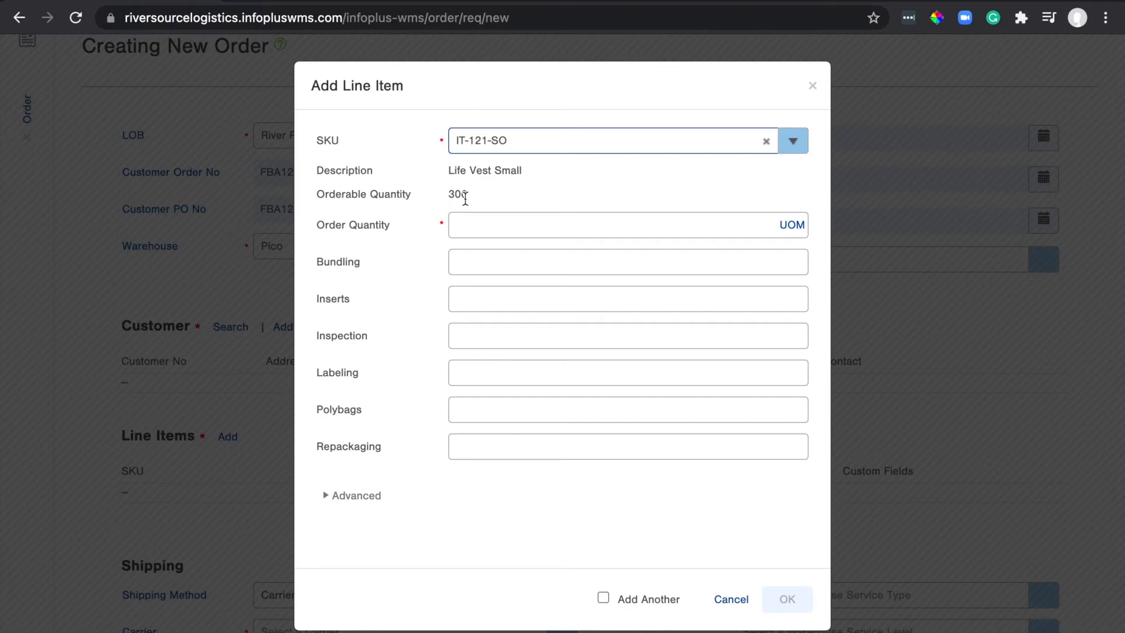
left_click(447, 194)
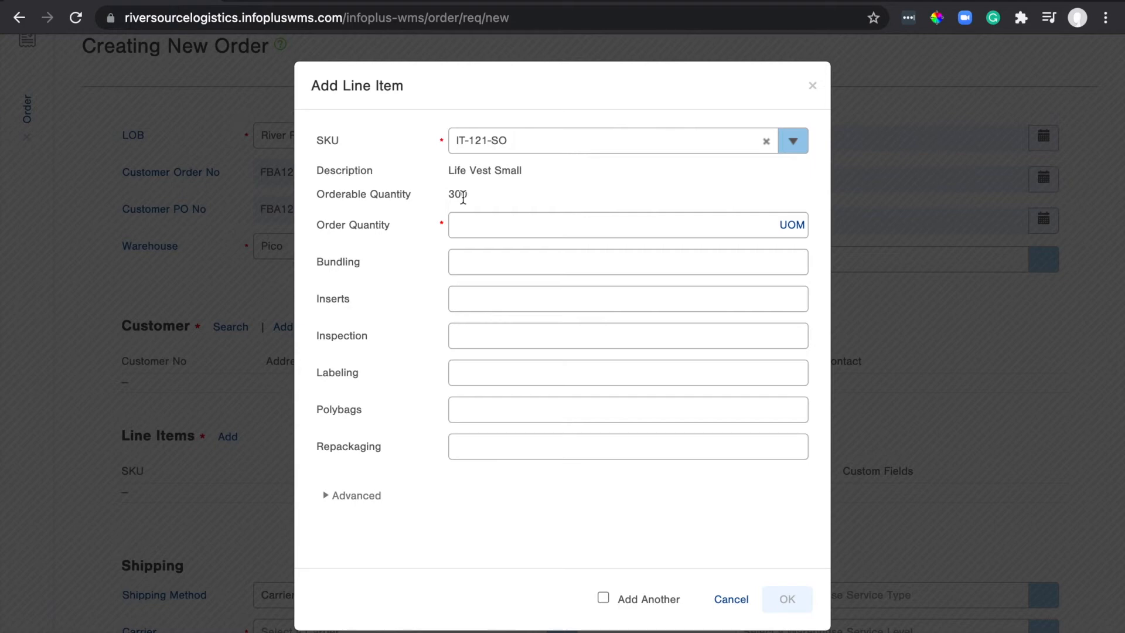
left_click(478, 225)
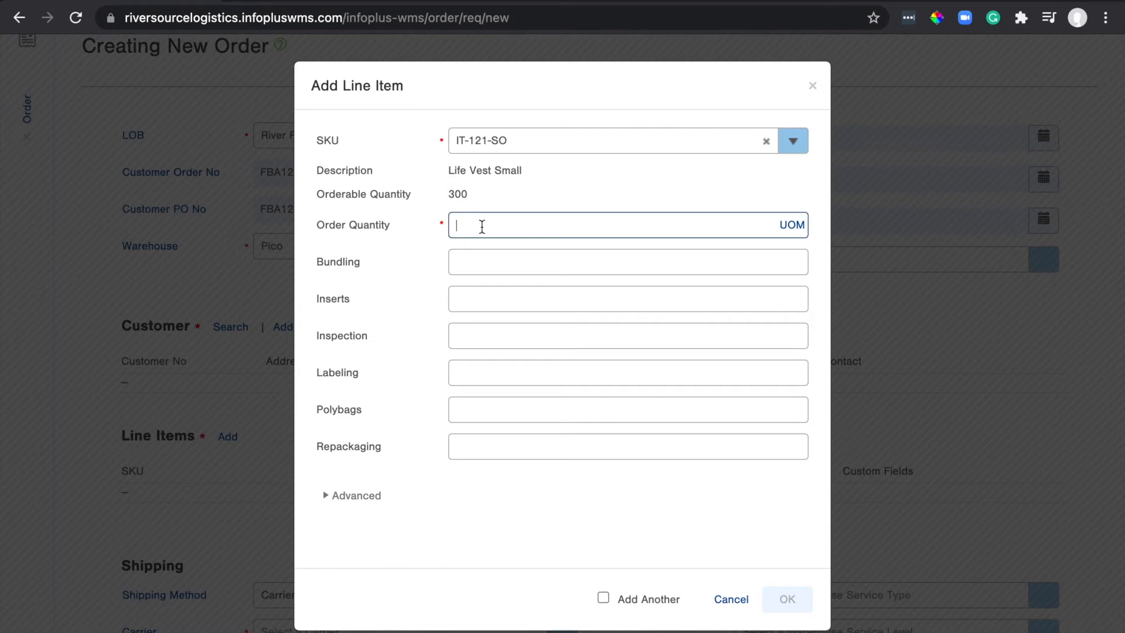
type("500")
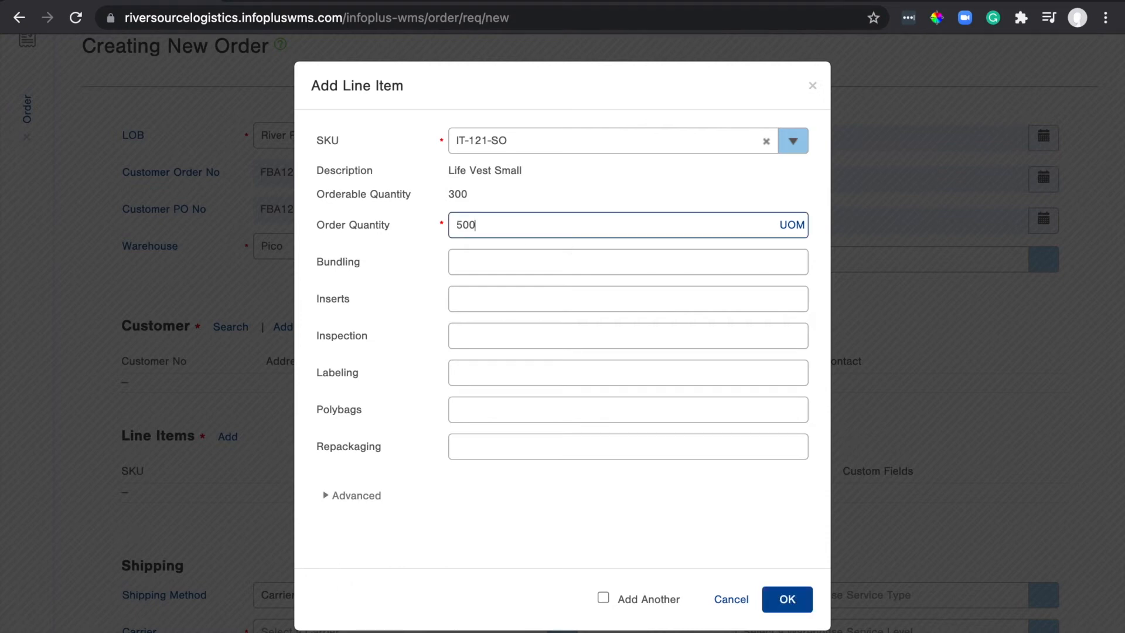
key("BackSpace")
left_click(628, 524)
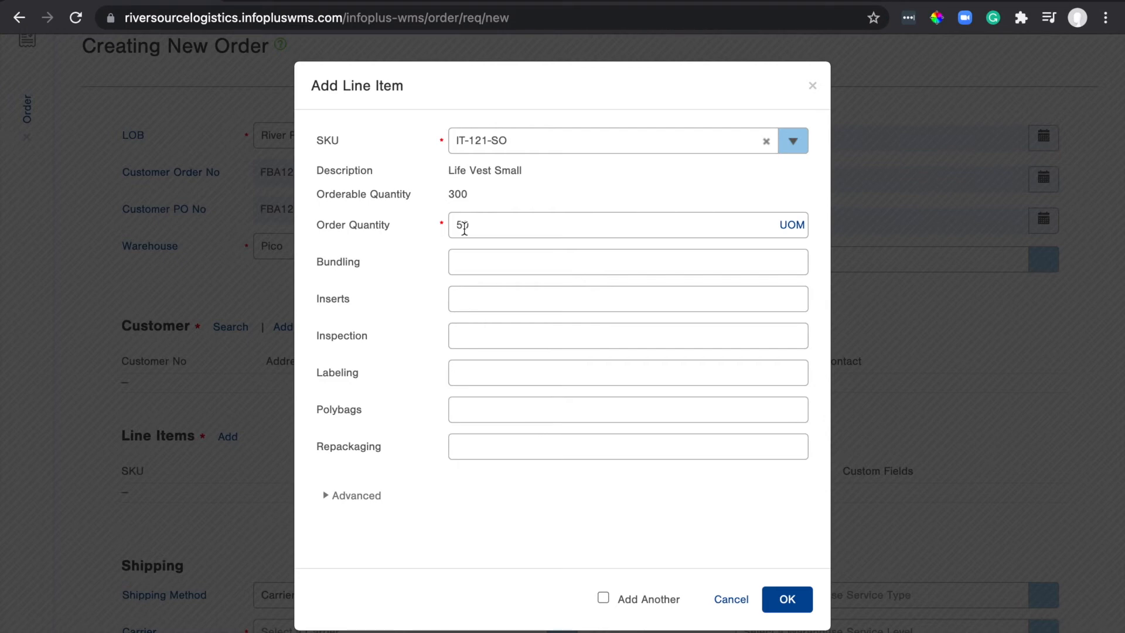
Set Labeling to 50 on the life vest line, leaving Inserts and Inspection blank.
left_click(473, 305)
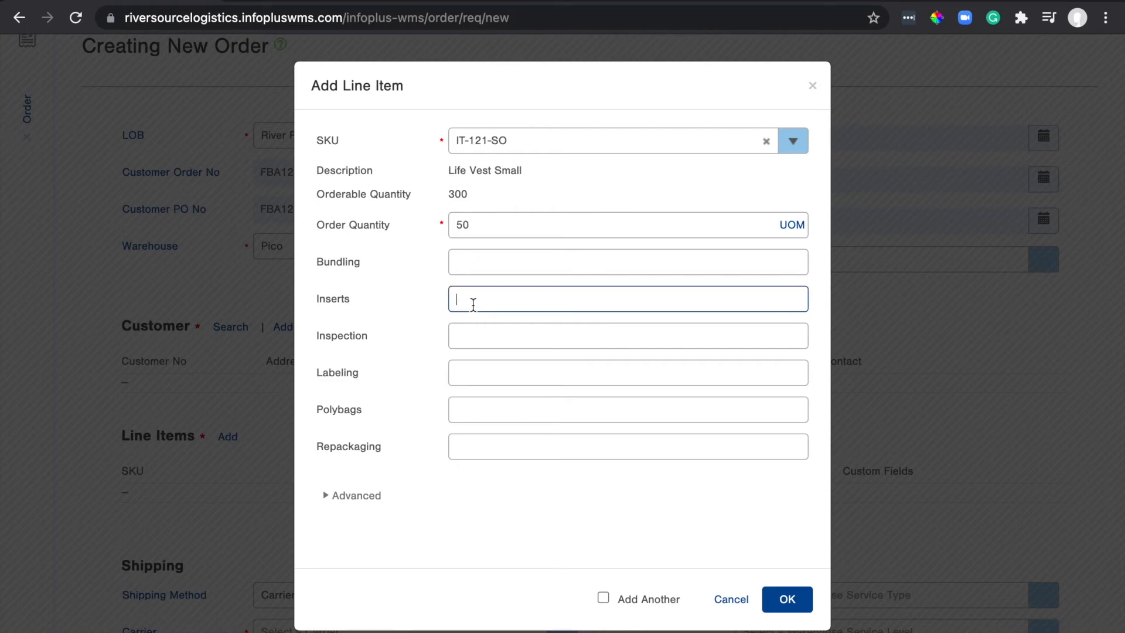
type("50")
double_click(462, 300)
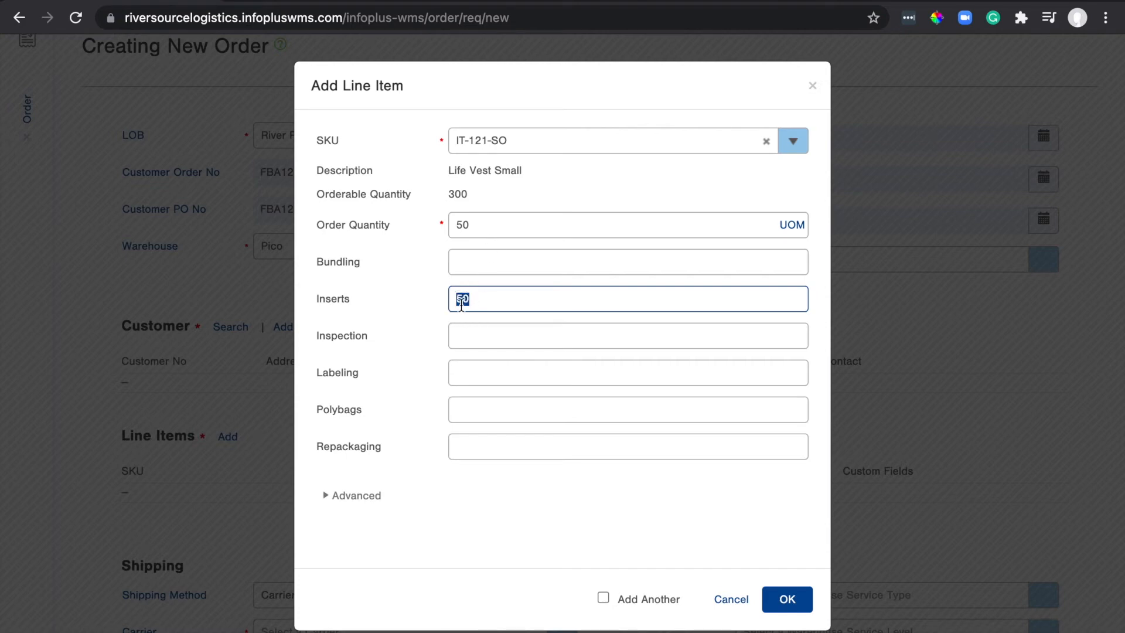
left_click(486, 343)
type("50")
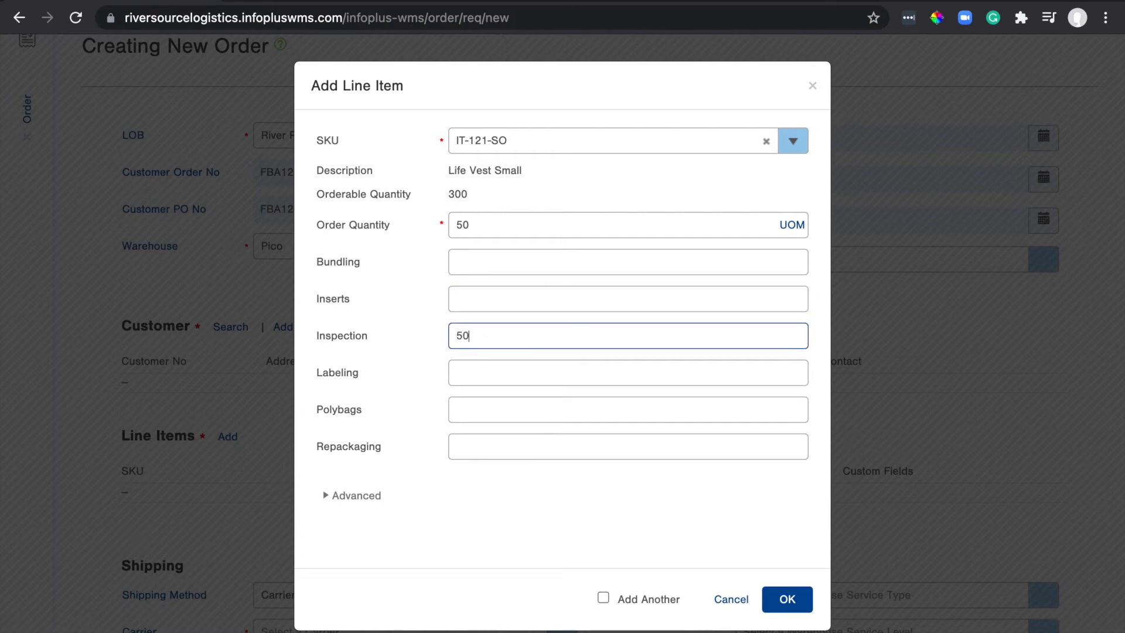
key("BackSpace")
key("BackSpace")
left_click(500, 369)
type("50")
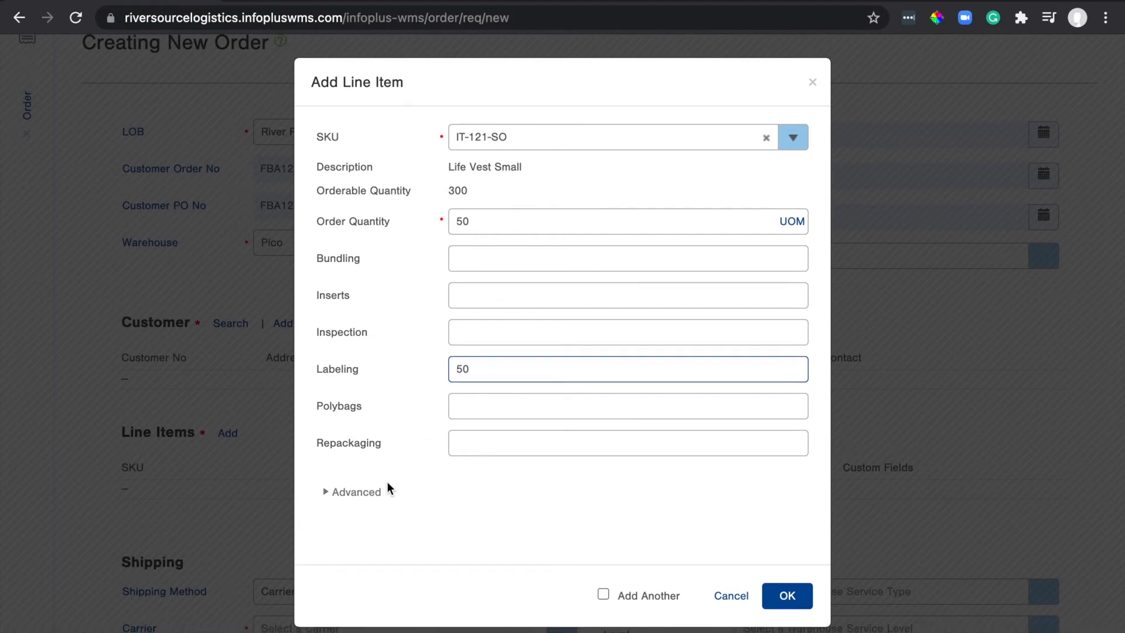
Override the line's fulfillment with item receipt 1 (PO TEST, 300 on hand).
left_click(355, 498)
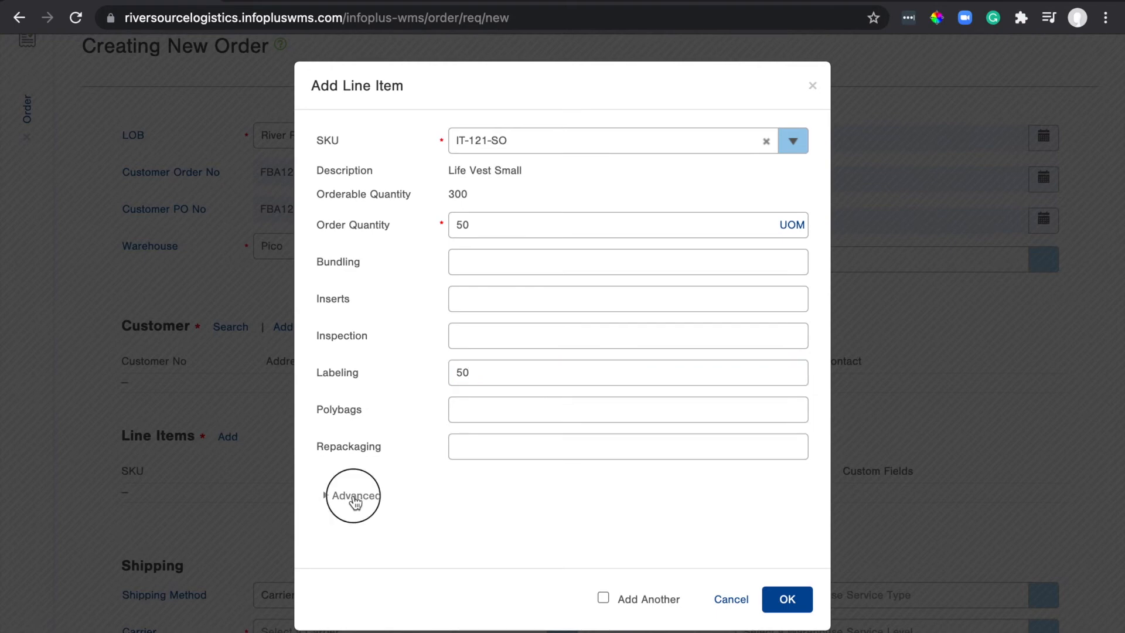
scroll(355, 502, "down", 2)
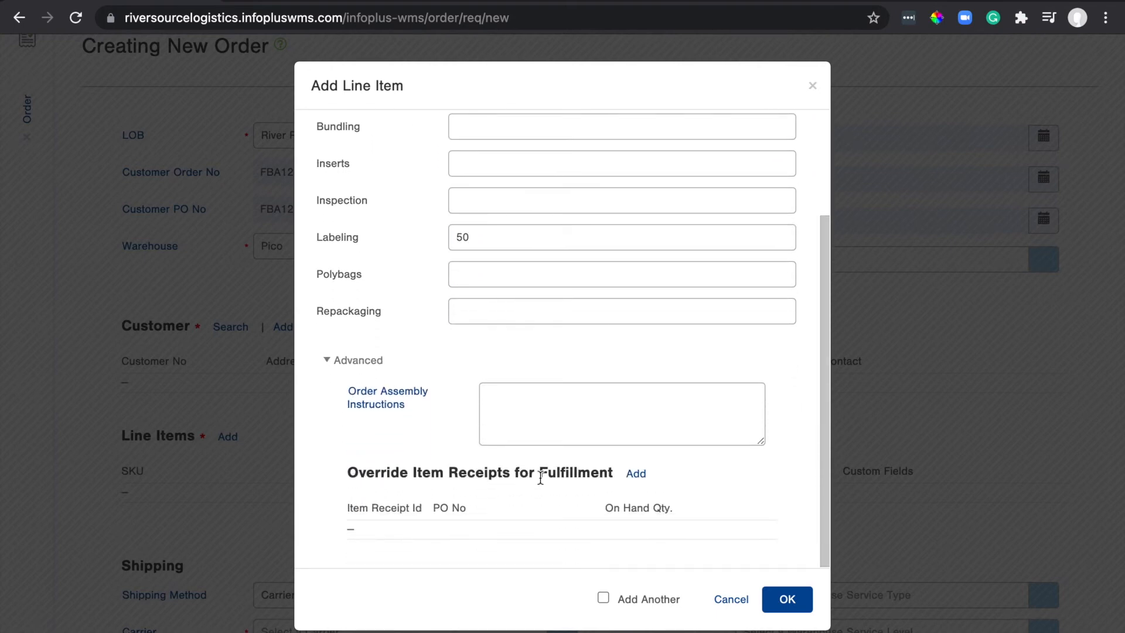
left_click(638, 474)
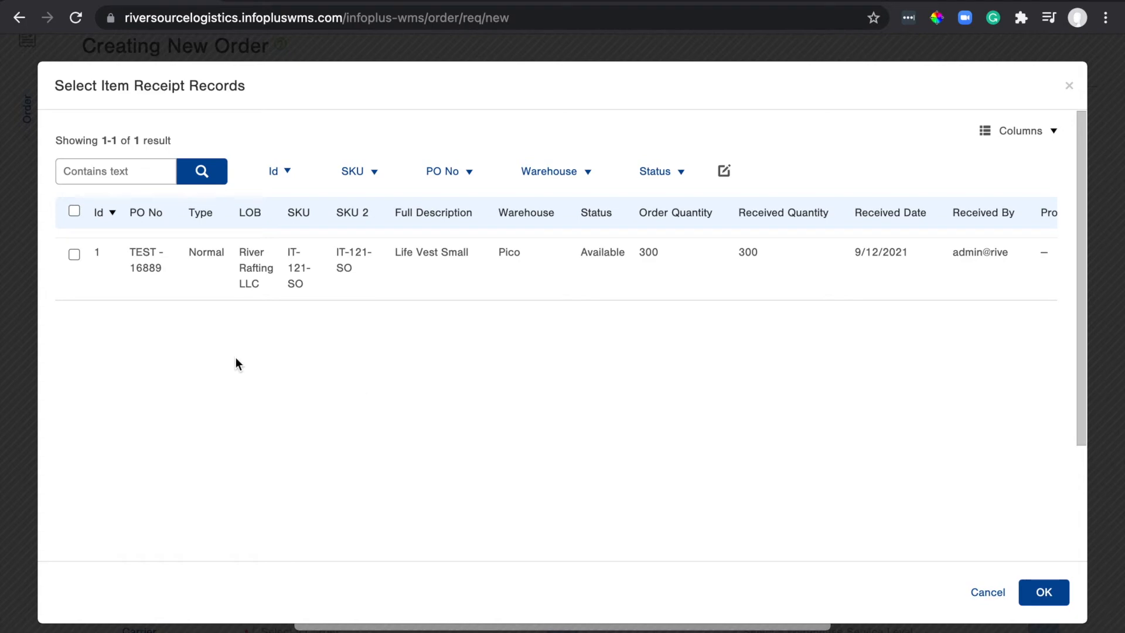
left_click(75, 255)
left_click(1039, 591)
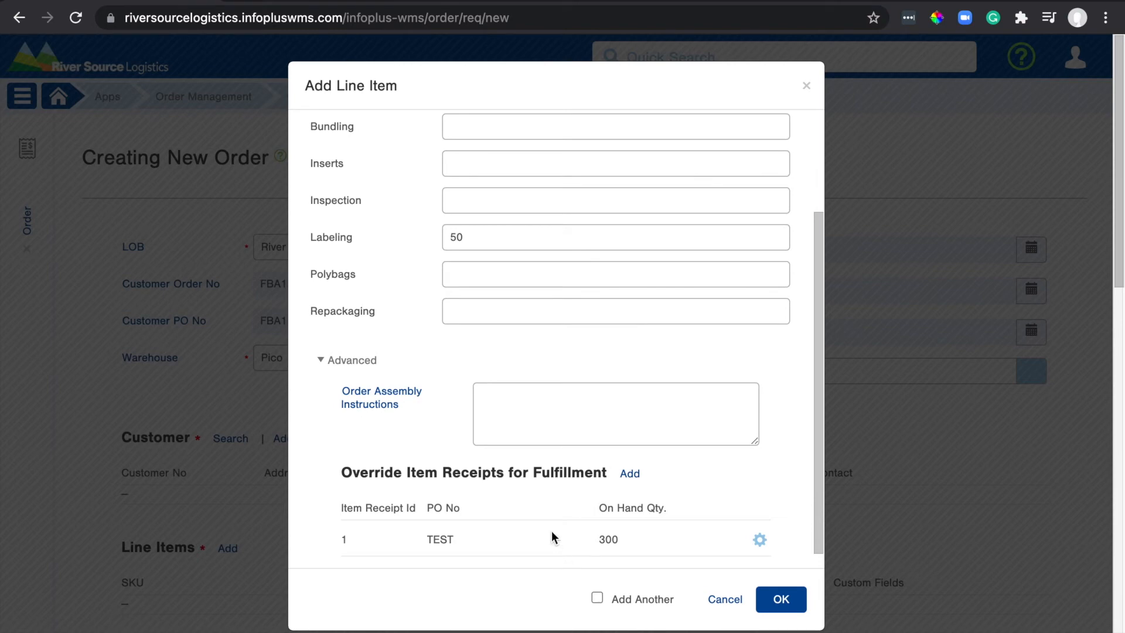
scroll(551, 531, "up", 3)
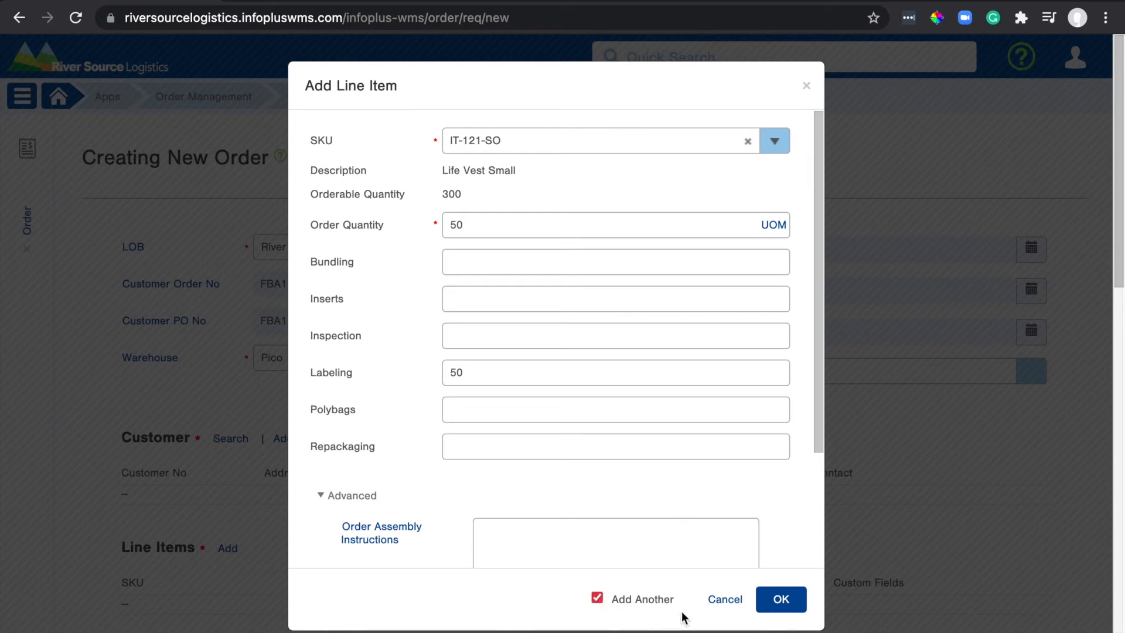
Save the life vest line, then add PT-23S-12 Raft paddle silicone handle at quantity 120.
left_click(785, 607)
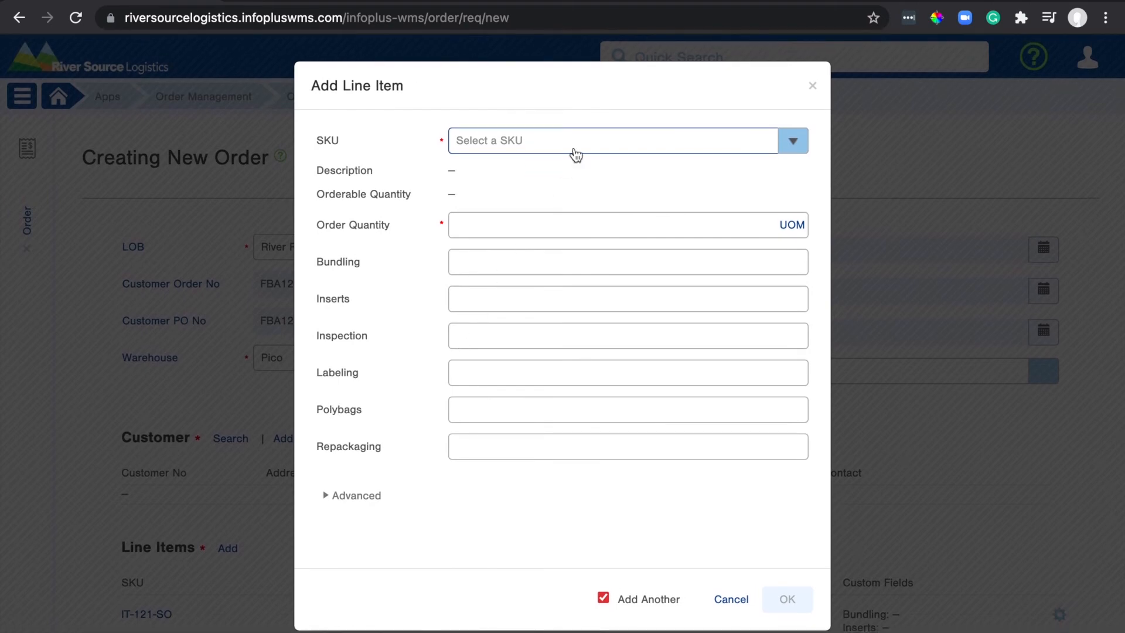
left_click(578, 141)
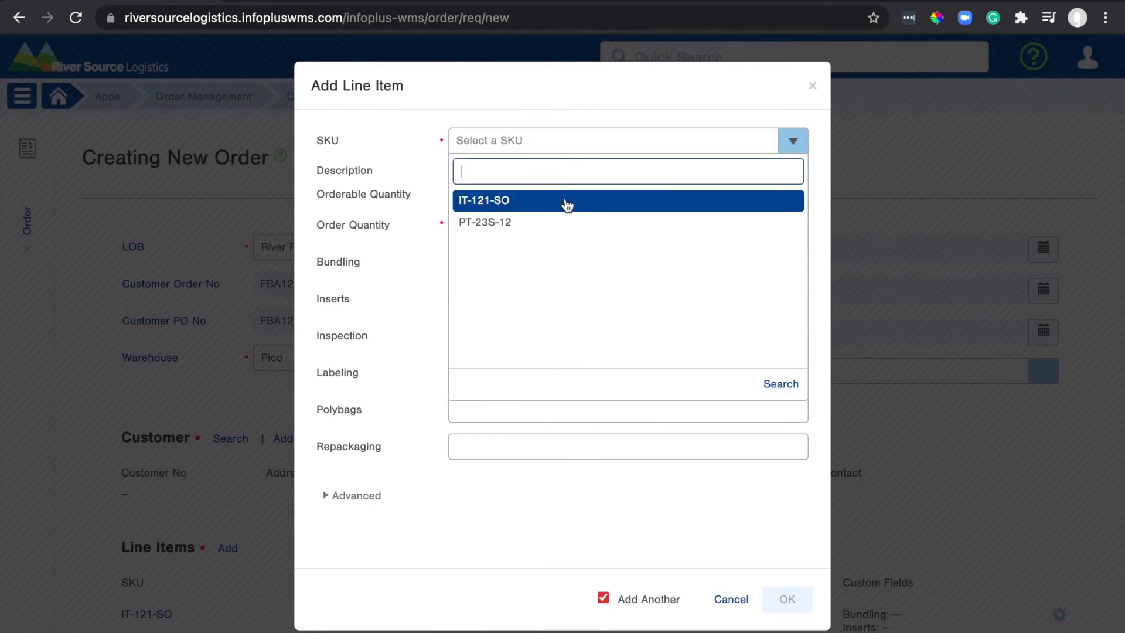
left_click(557, 222)
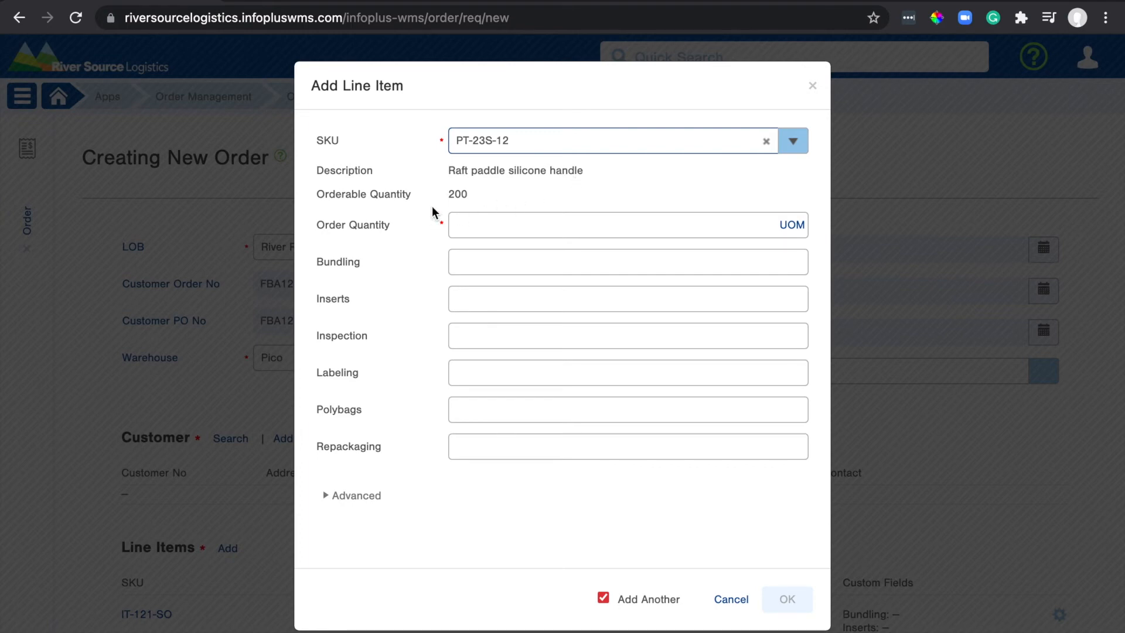
left_click(479, 226)
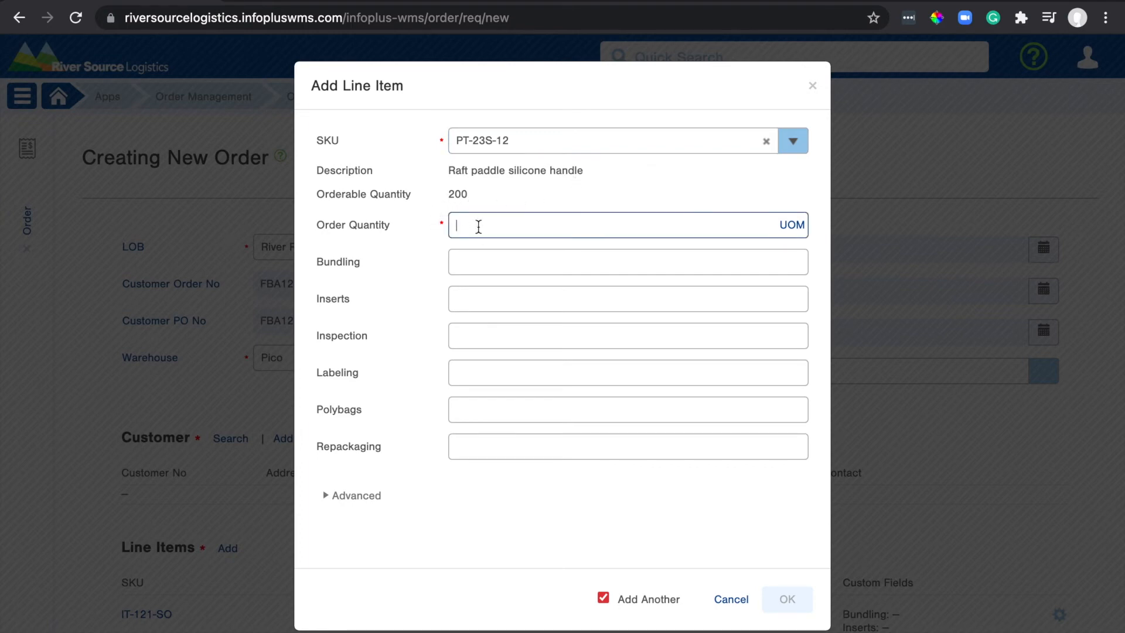
type("1")
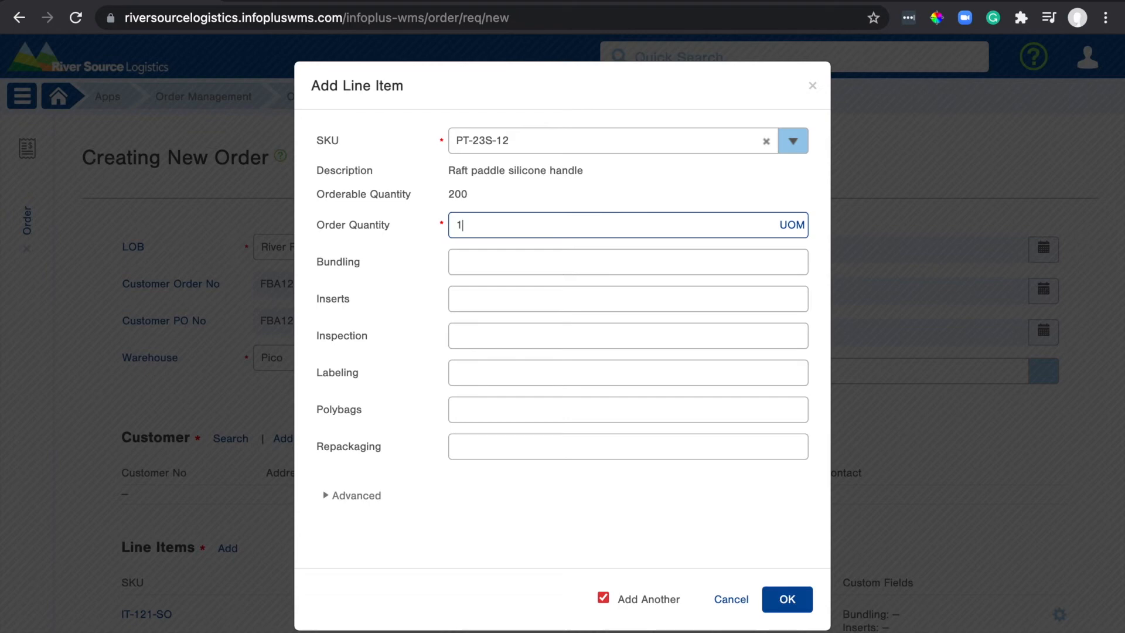
type("20")
left_click(603, 597)
left_click(791, 604)
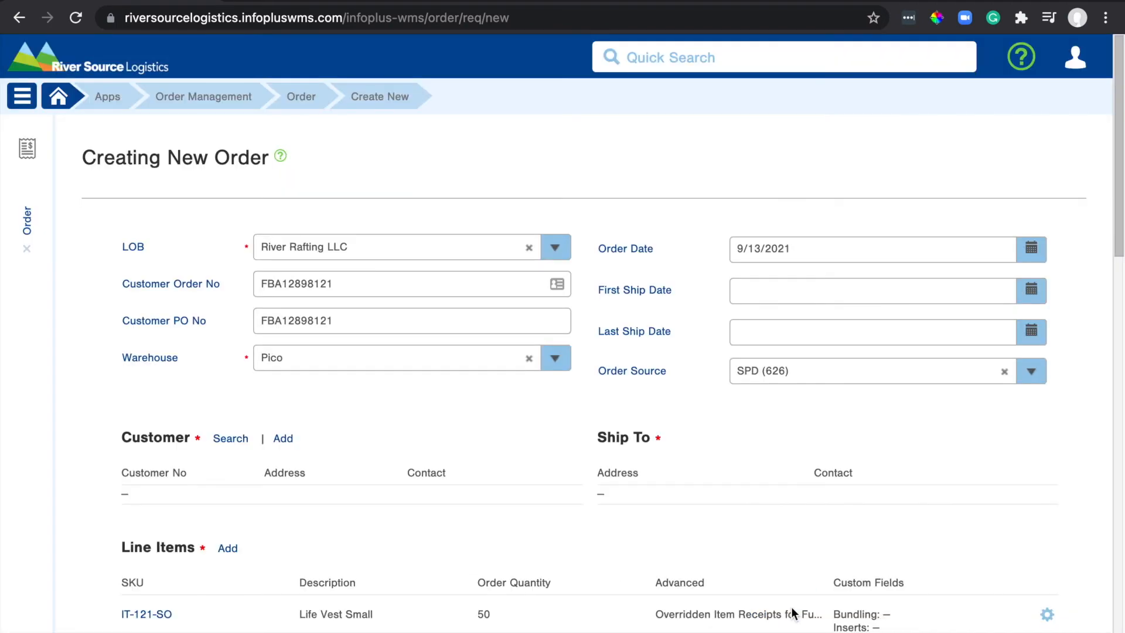
scroll(792, 612, "down", 6)
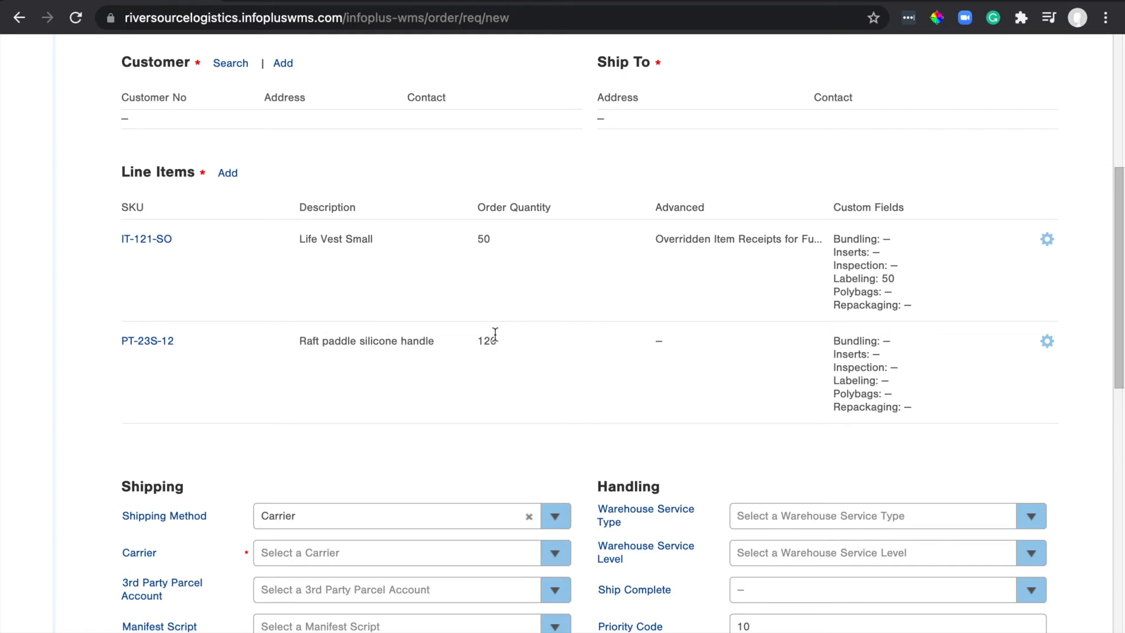
triple_click(891, 279)
left_click(912, 279)
triple_click(717, 244)
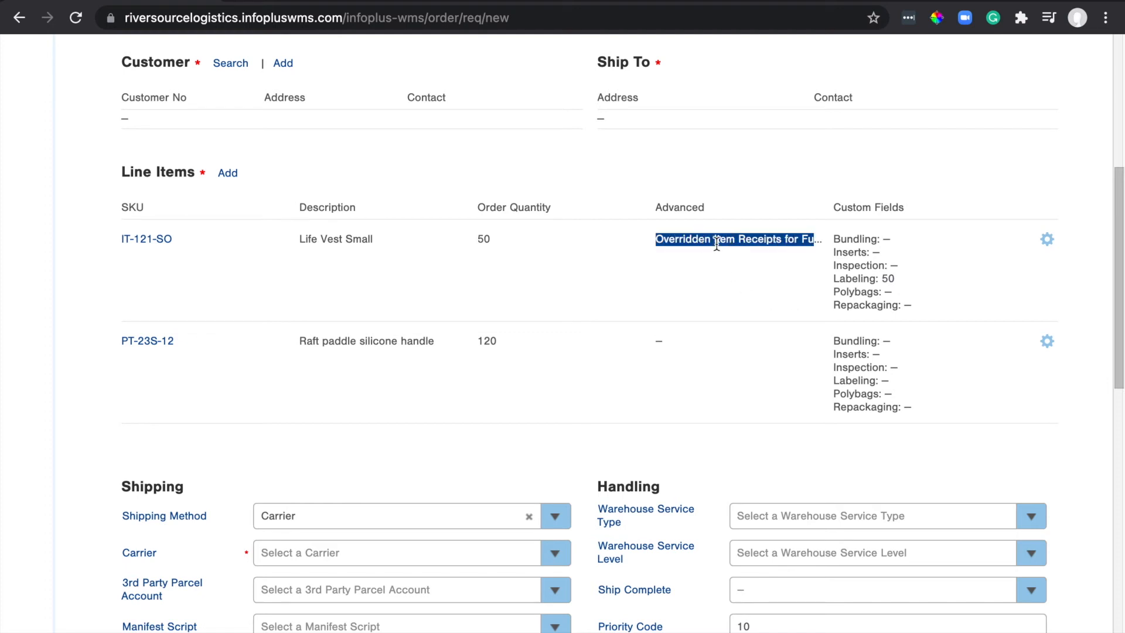
left_click(707, 316)
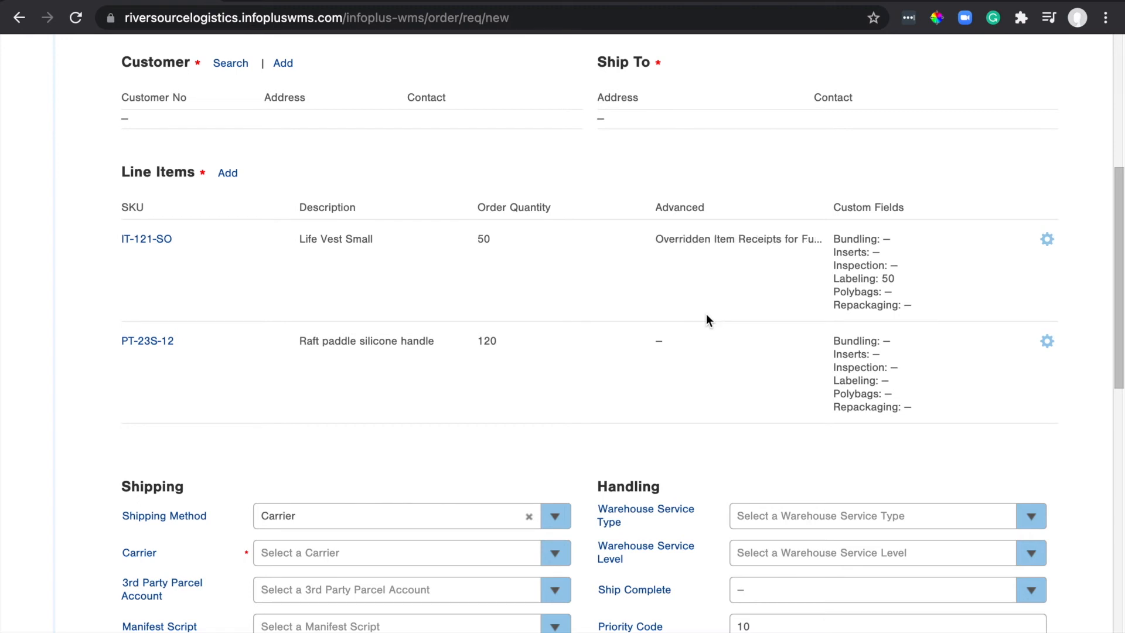
scroll(706, 316, "down", 1)
scroll(707, 320, "down", 1)
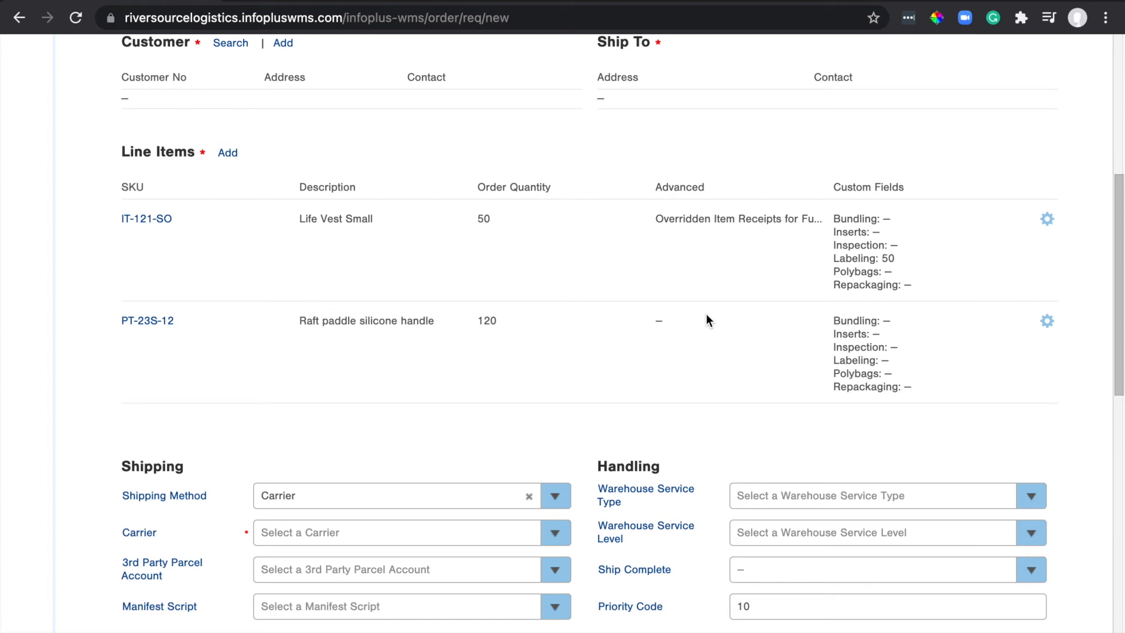
scroll(707, 317, "down", 3)
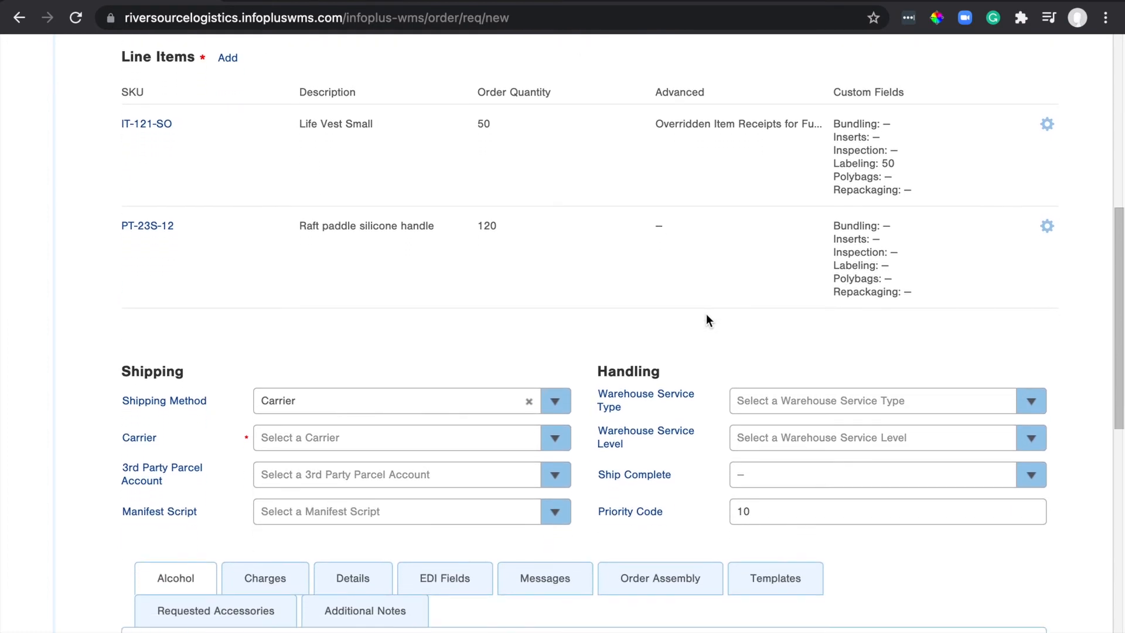
scroll(705, 314, "down", 3)
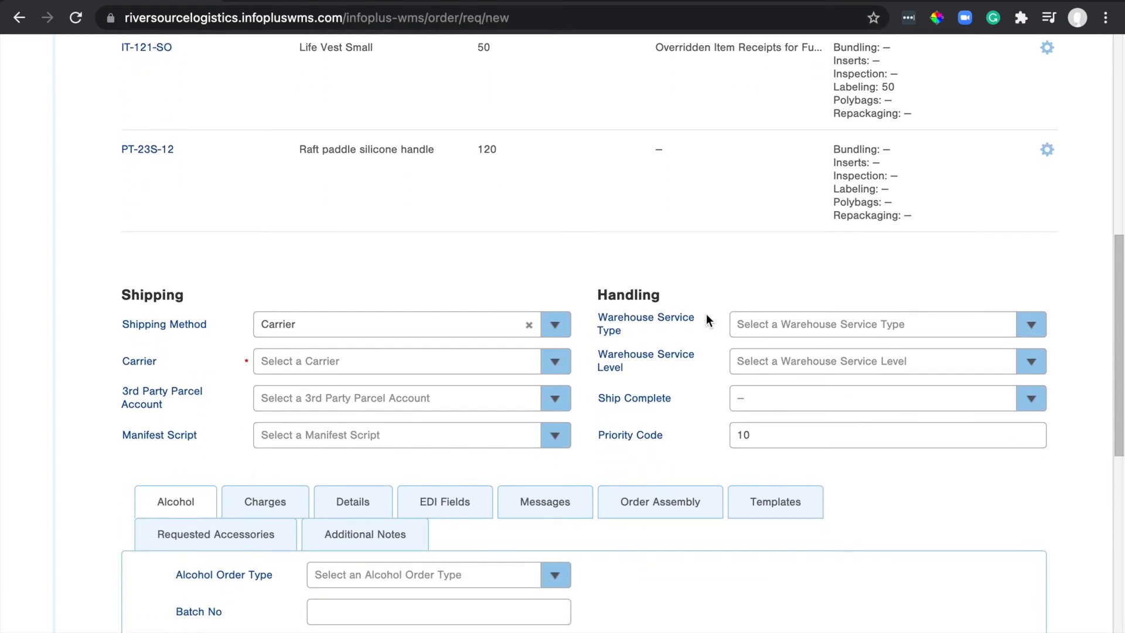
Search the carriers for 'will' and pick WILL CALL Customer pickup (CUST 111).
left_click(491, 366)
type("will")
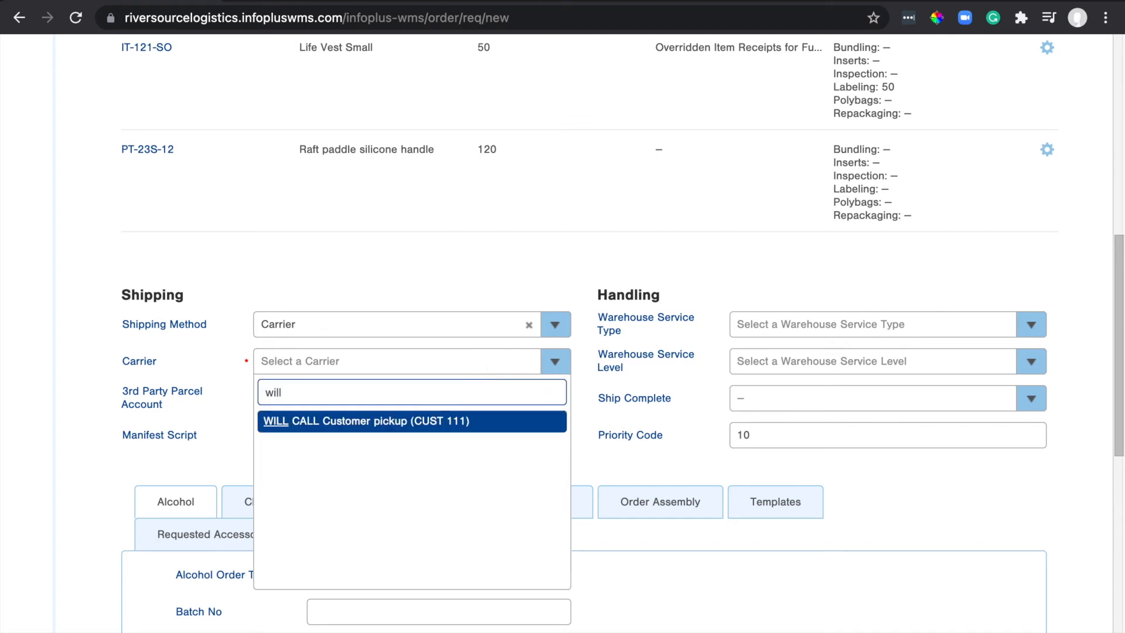
left_click(466, 422)
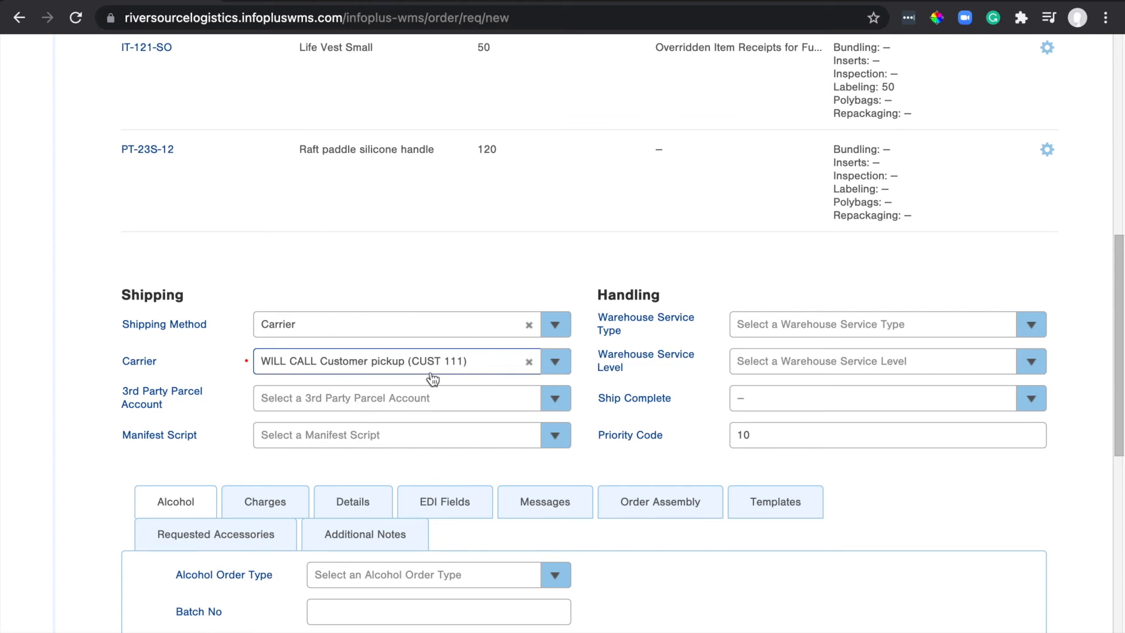
Switch the order form from Alcohol to the Additional Notes section, then scroll to Save.
scroll(592, 406, "down", 2)
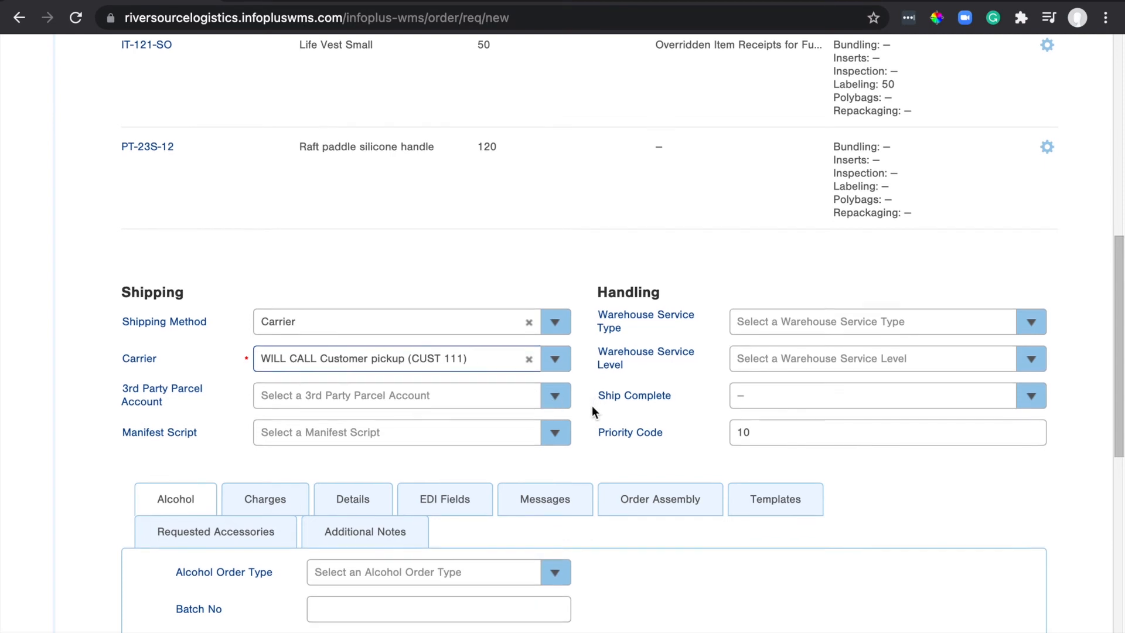
scroll(784, 437, "down", 3)
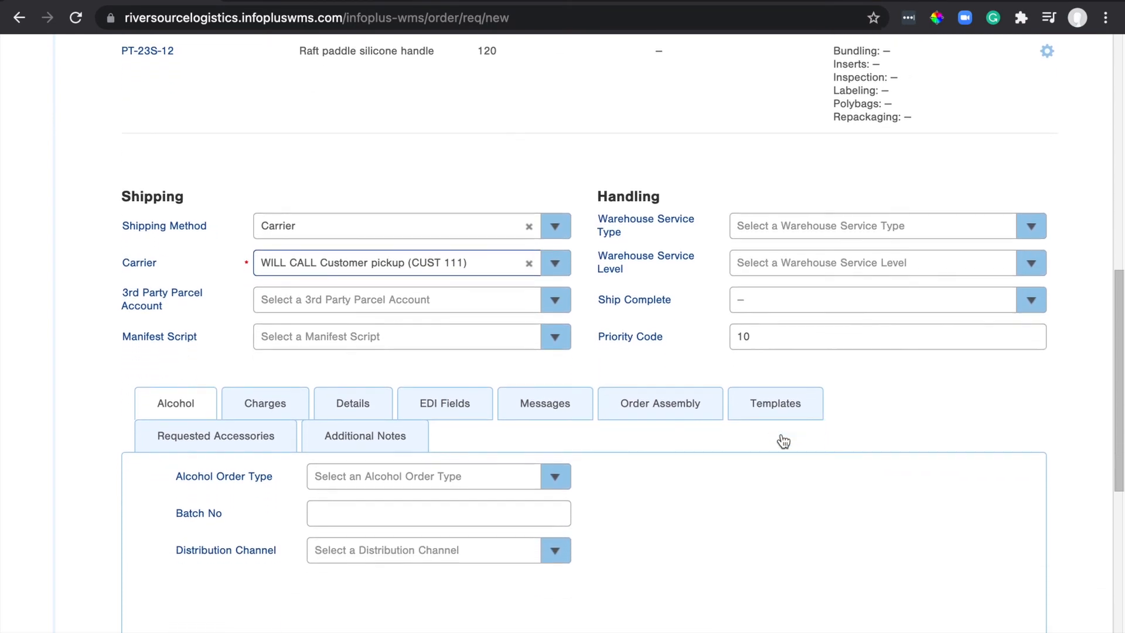
scroll(784, 441, "down", 1)
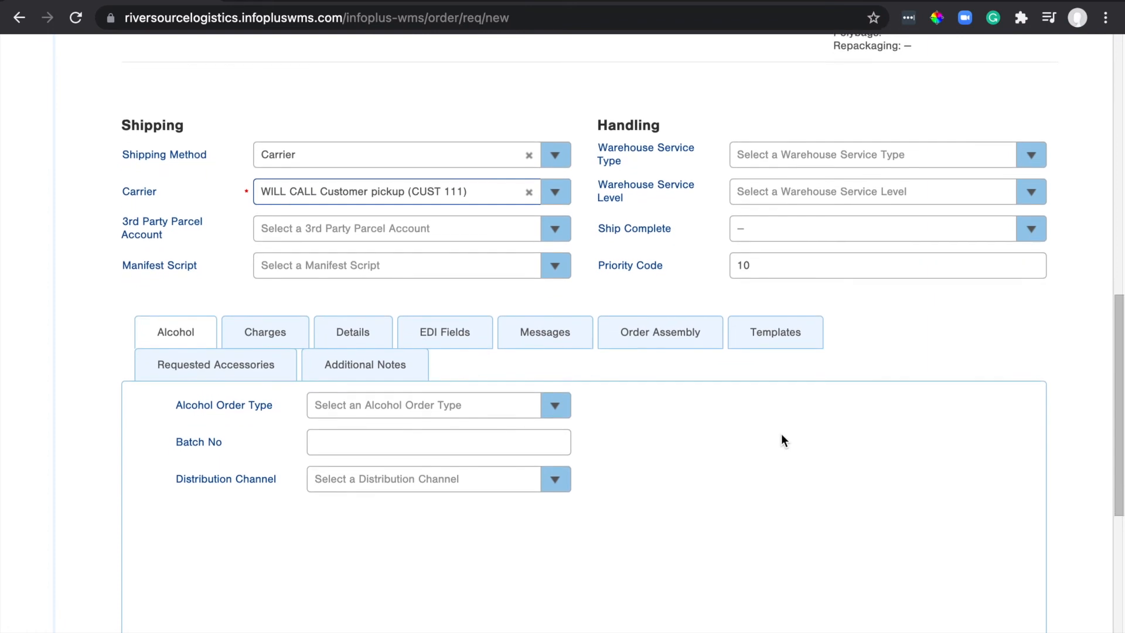
left_click(384, 370)
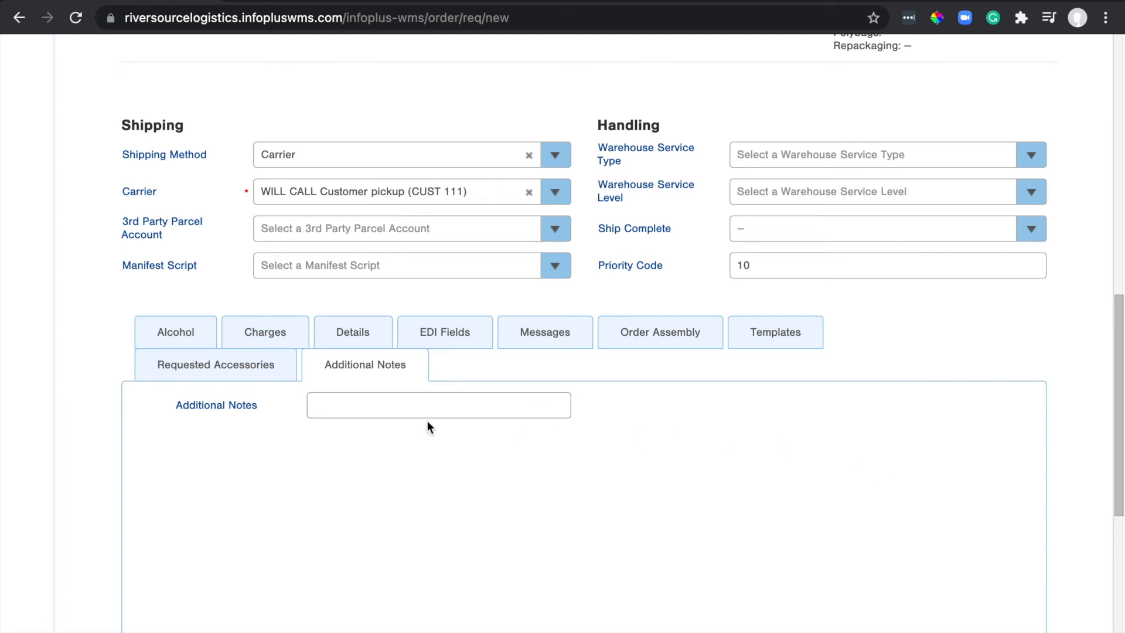
scroll(1026, 501, "down", 4)
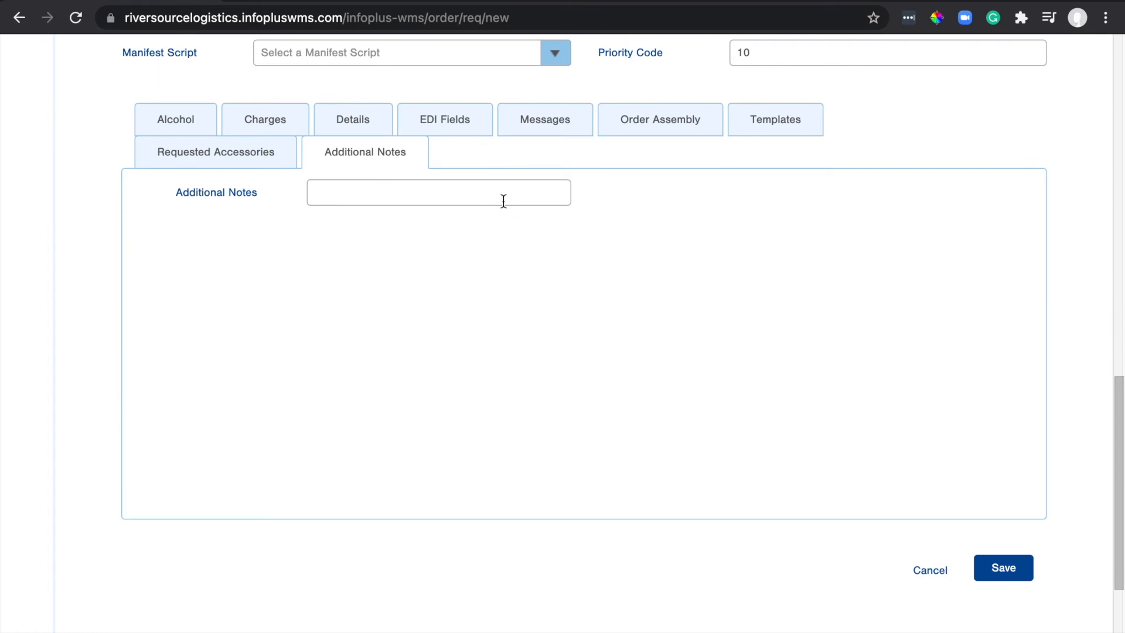
Save the new order and confirm it shows as Order 1 with Pending status.
left_click(1004, 568)
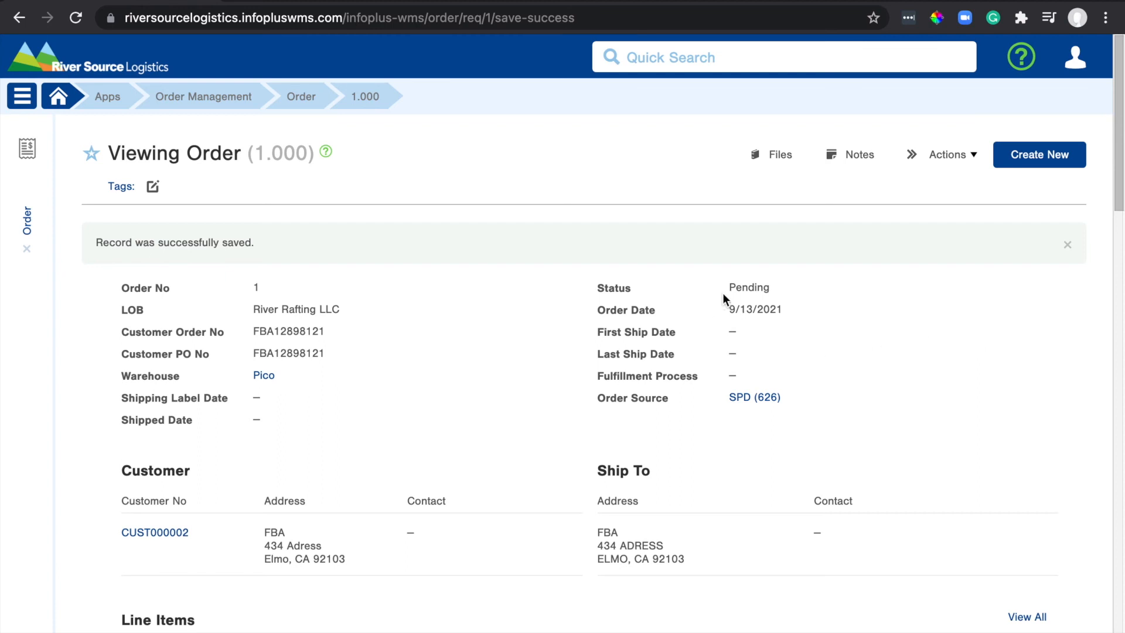
double_click(742, 287)
left_click(746, 186)
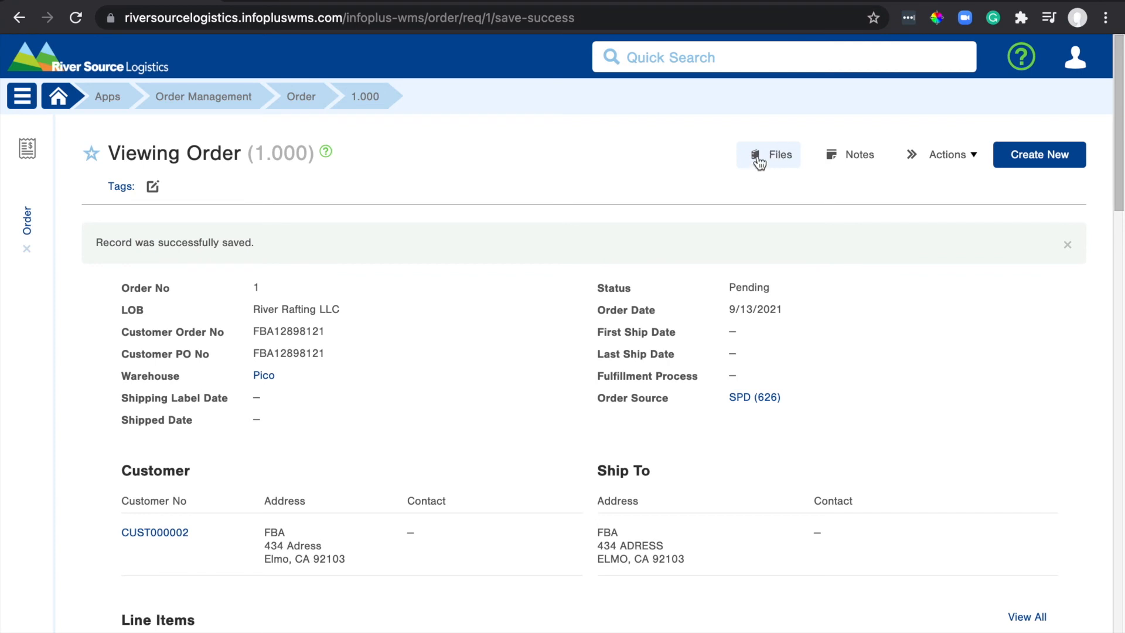
left_click(756, 157)
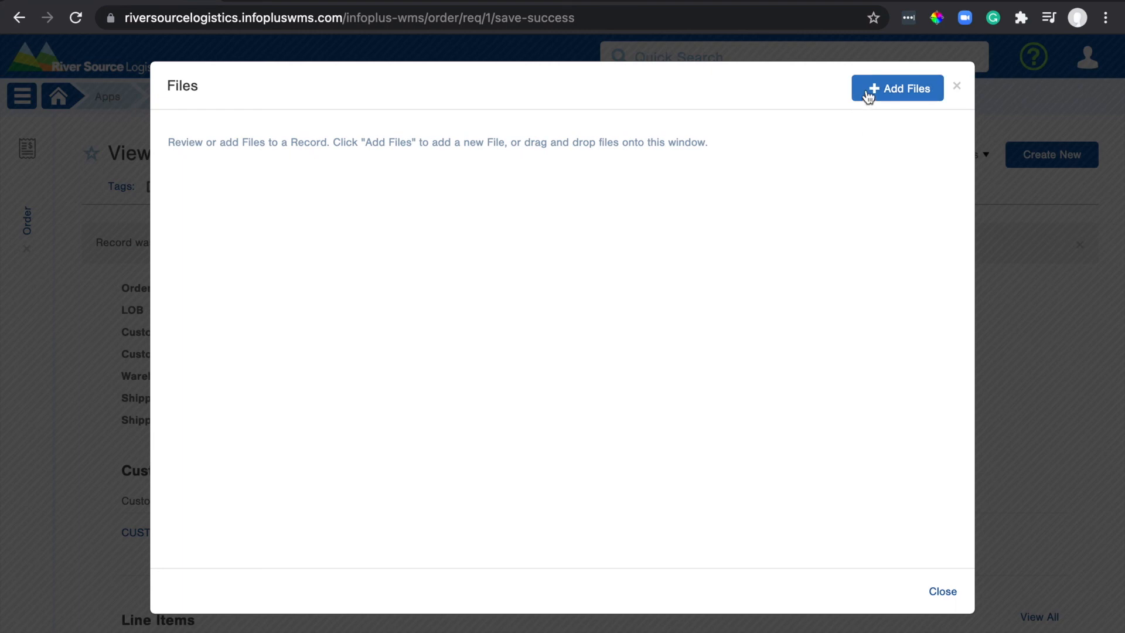
left_click(941, 592)
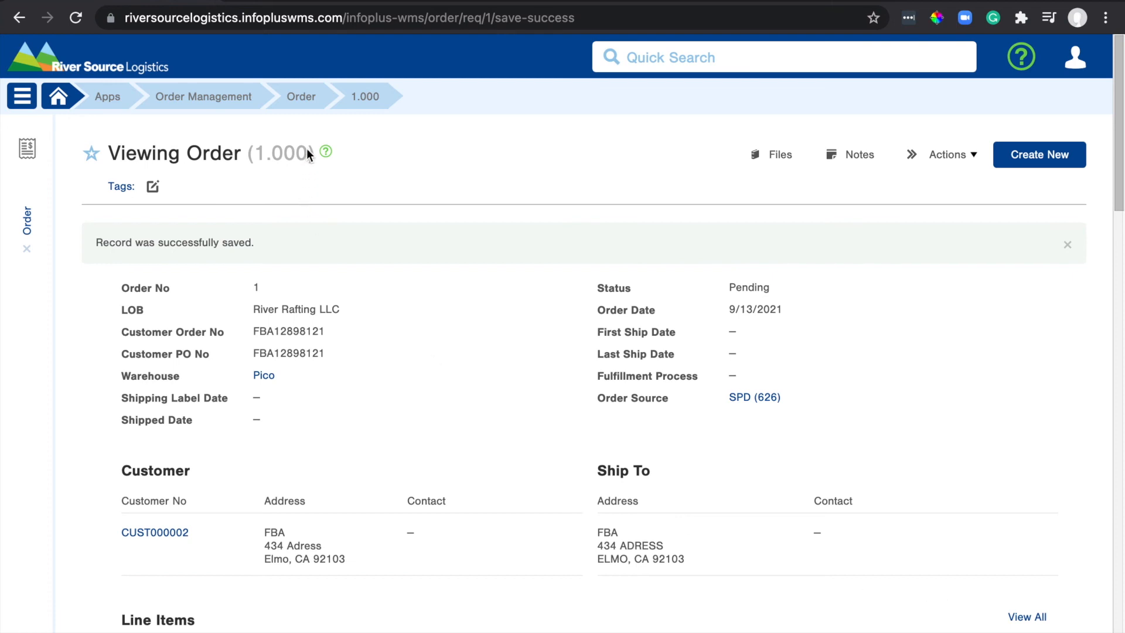
Go to the Order list and clear all filters so order 1 appears as On Order.
left_click(302, 111)
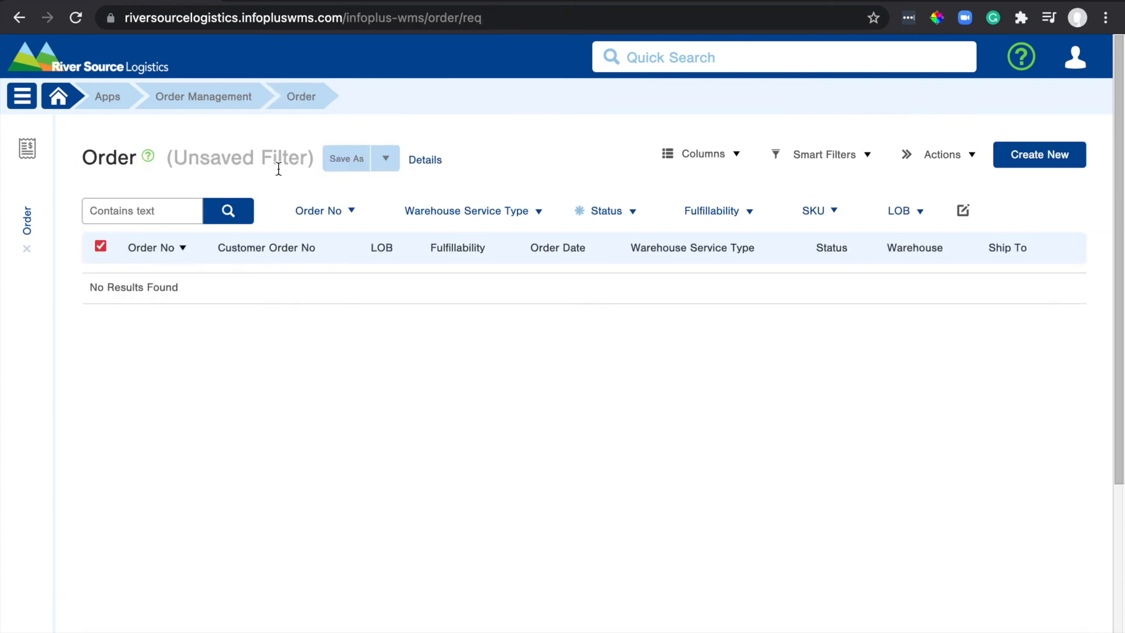
left_click(172, 157)
left_click_drag(172, 157, 312, 154)
left_click(524, 164)
left_click(615, 217)
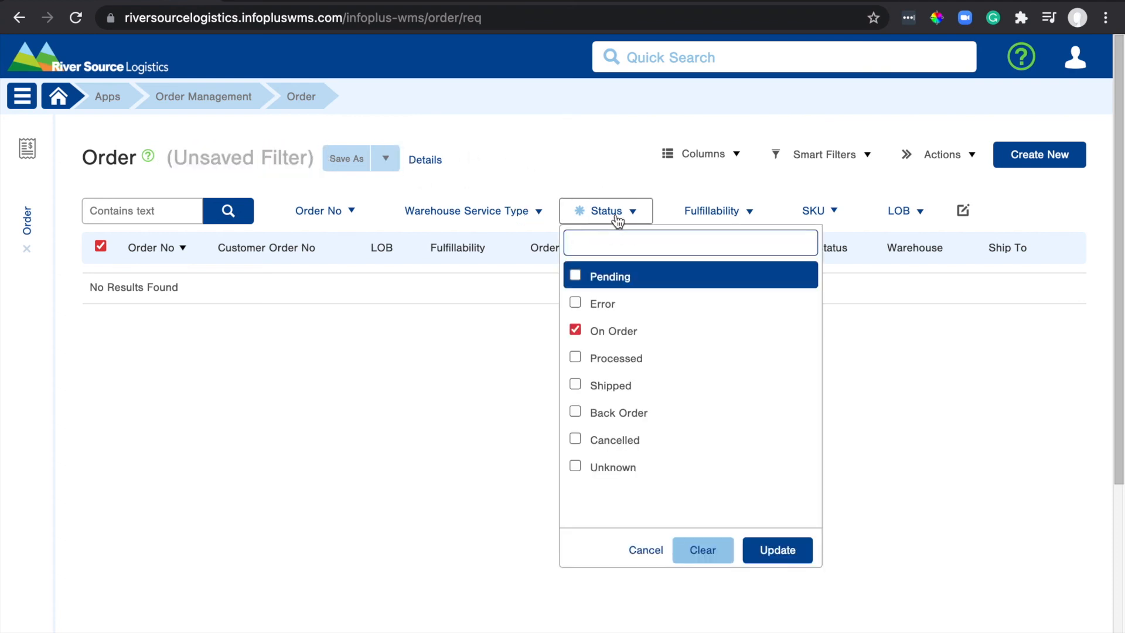
left_click(432, 175)
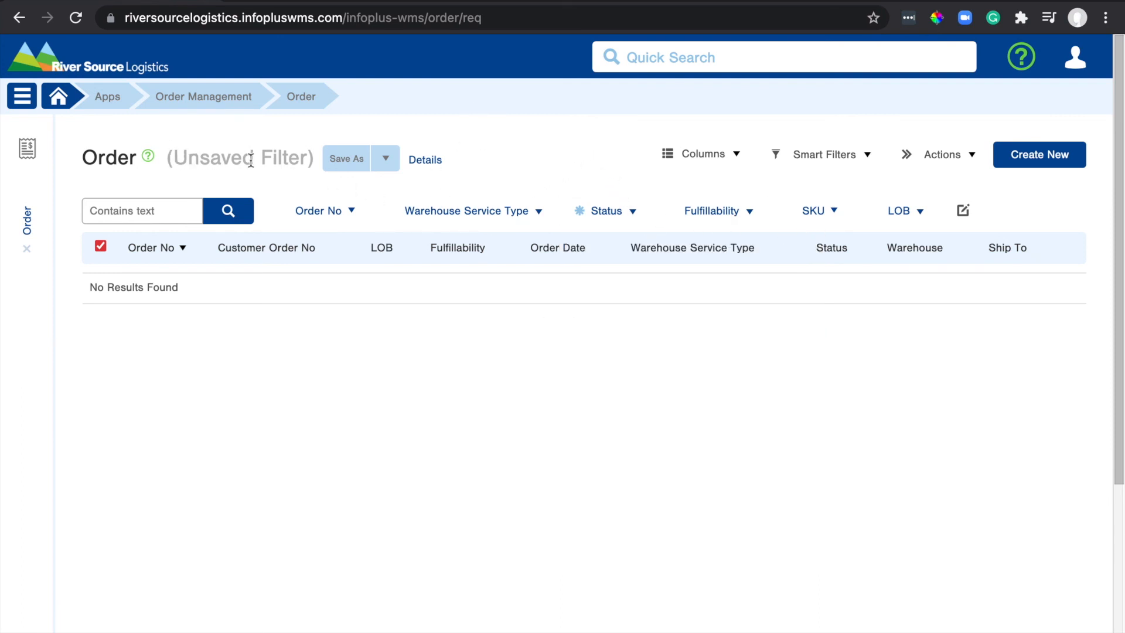
left_click(383, 159)
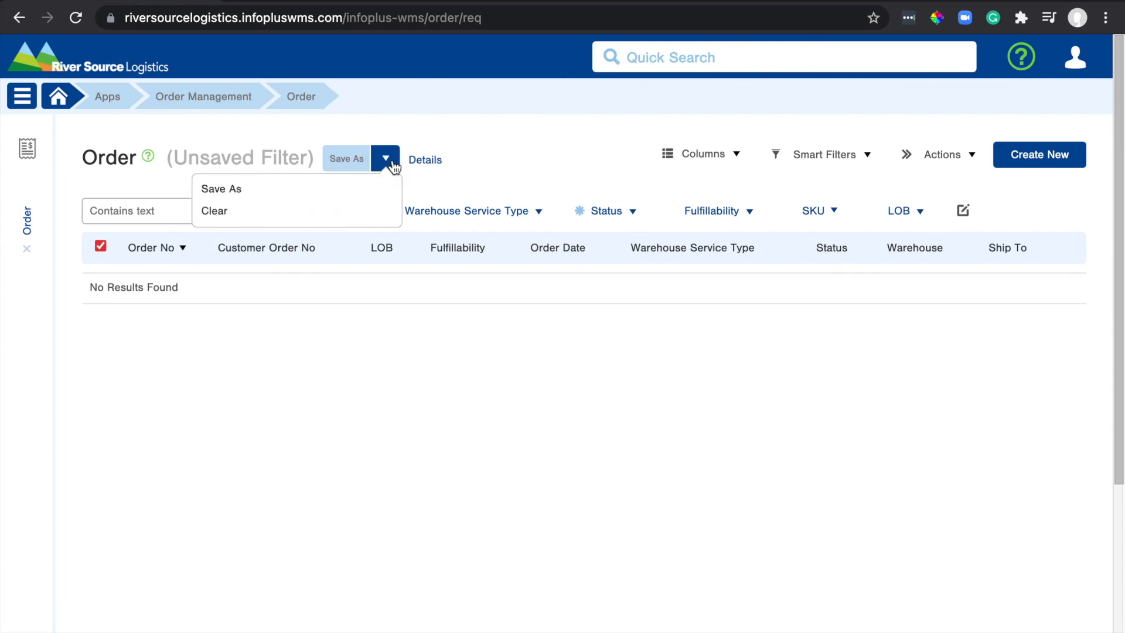
left_click(214, 220)
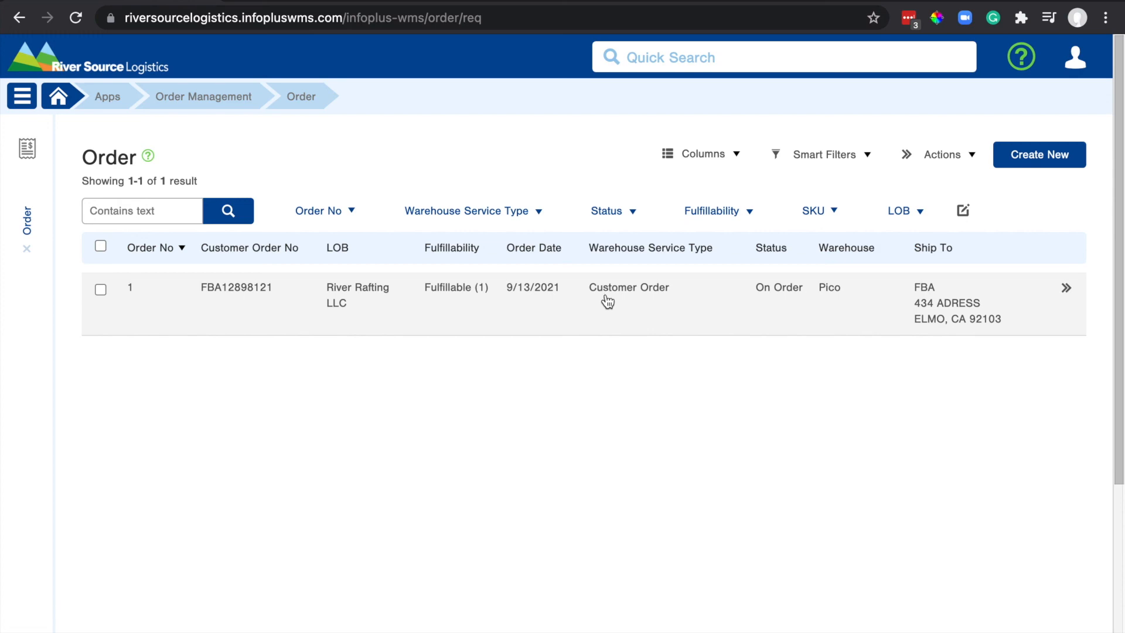
Open order 1's details and switch it into the Editing Order form.
left_click(842, 313)
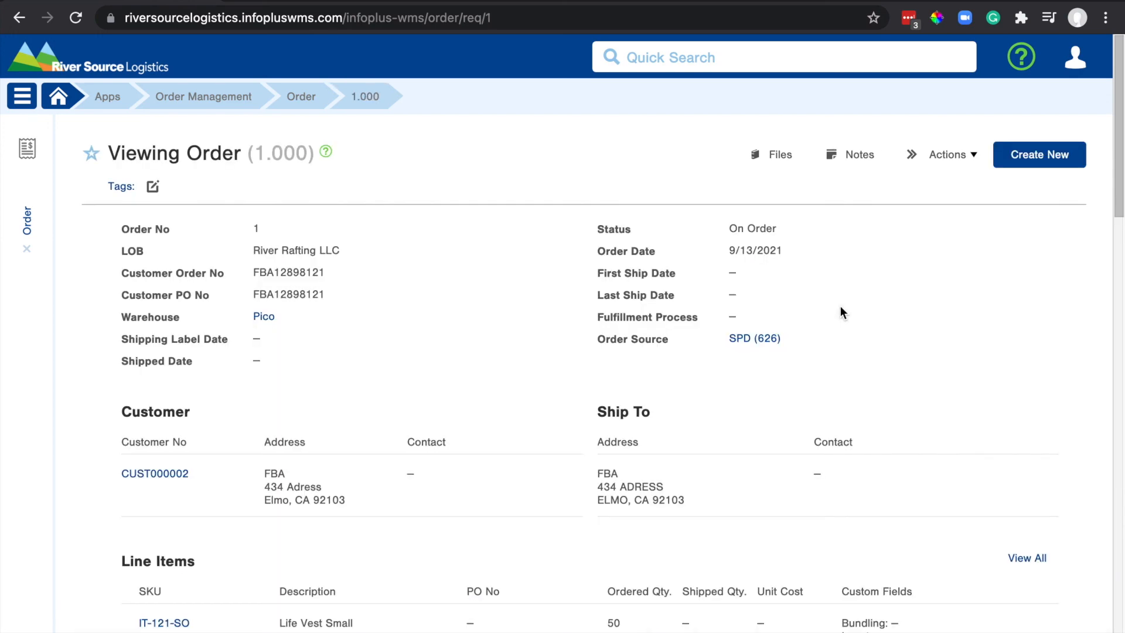
scroll(841, 307, "down", 15)
scroll(840, 306, "down", 6)
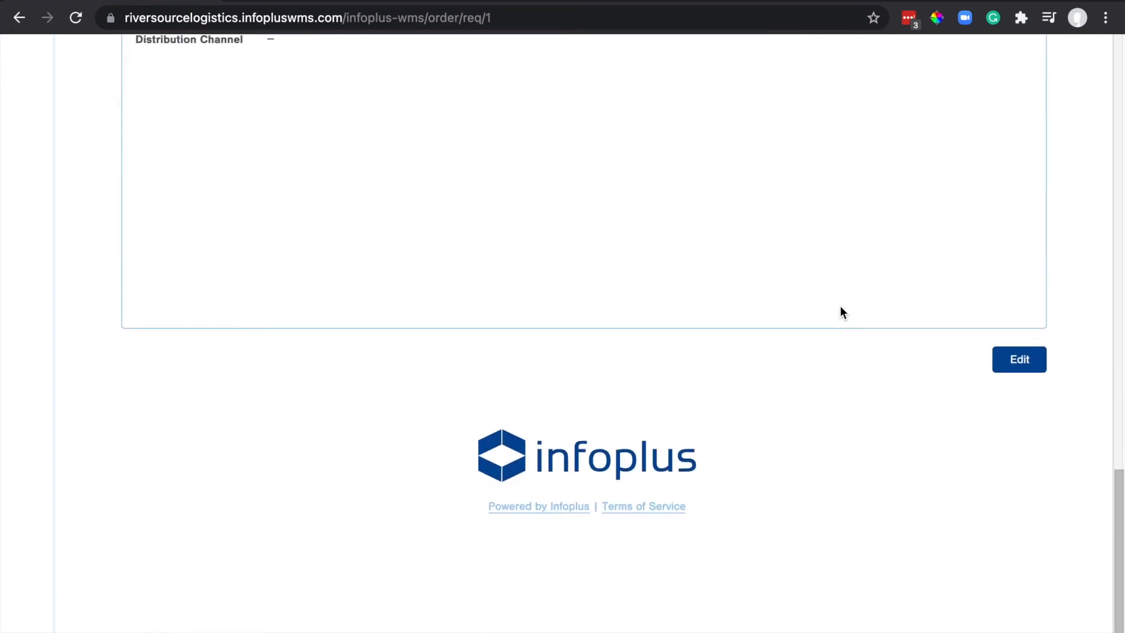
left_click(1026, 349)
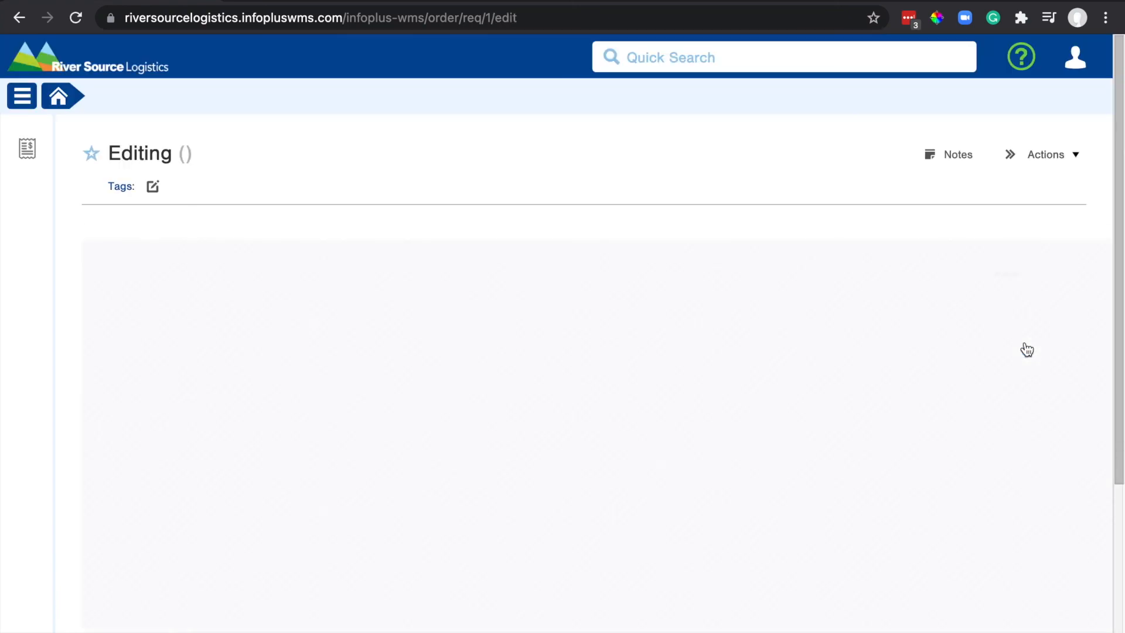
scroll(1027, 349, "down", 3)
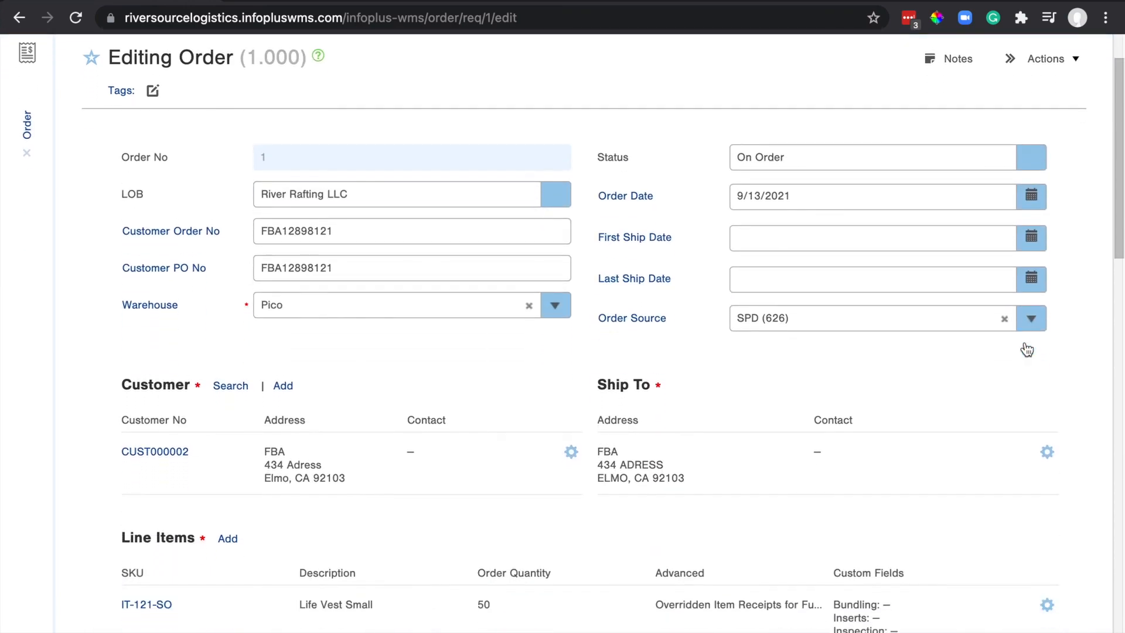
scroll(1027, 349, "down", 3)
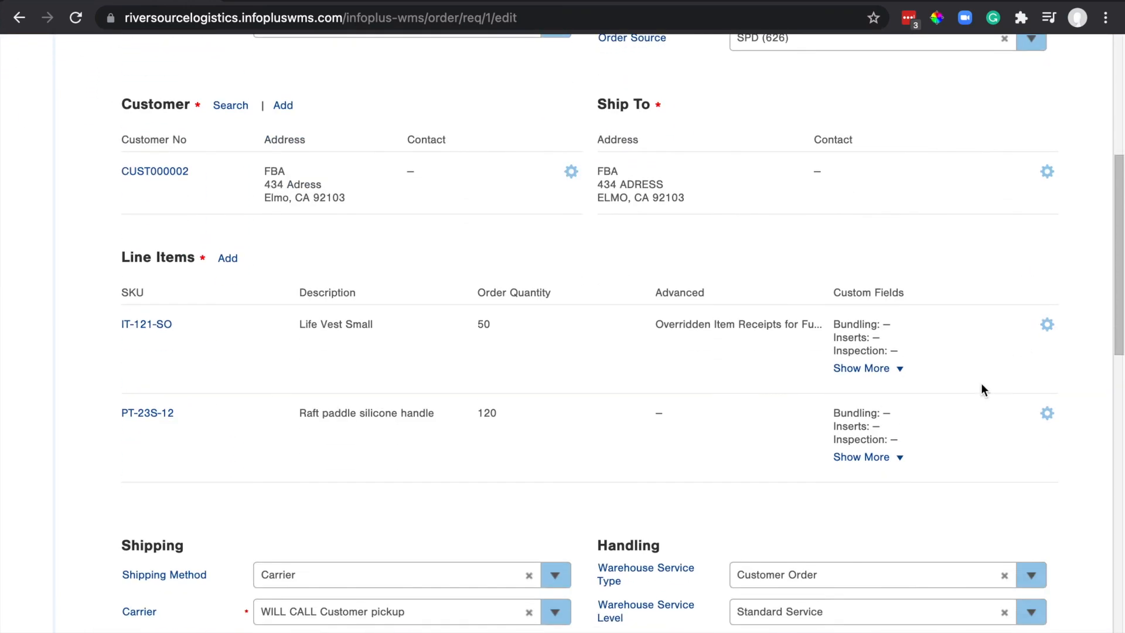
left_click(1049, 332)
left_click(1000, 358)
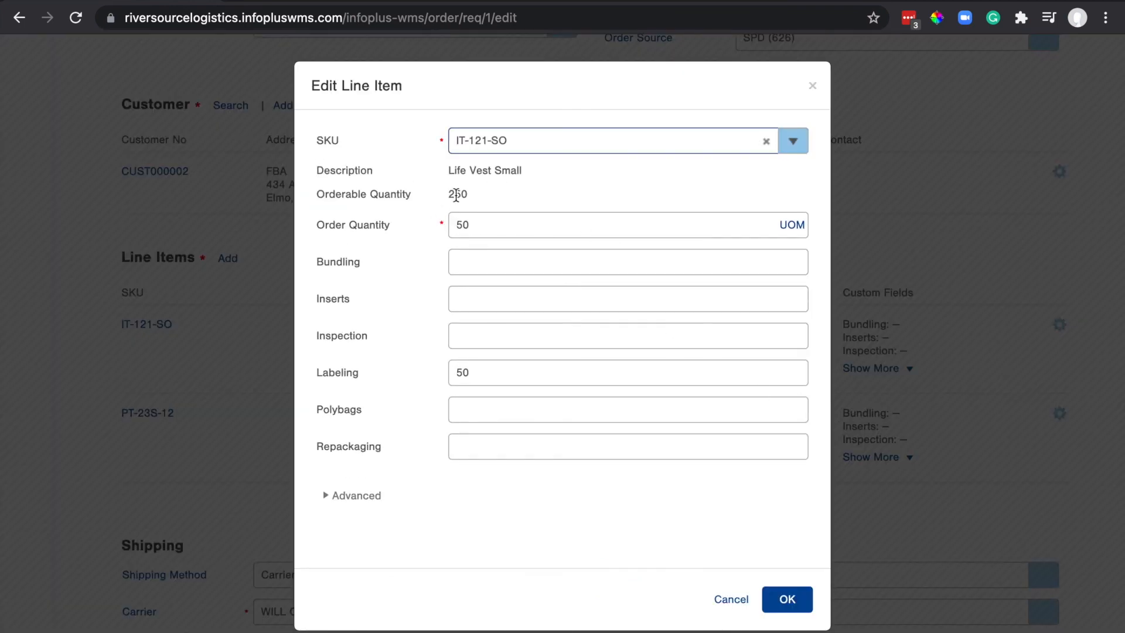
double_click(456, 195)
double_click(487, 222)
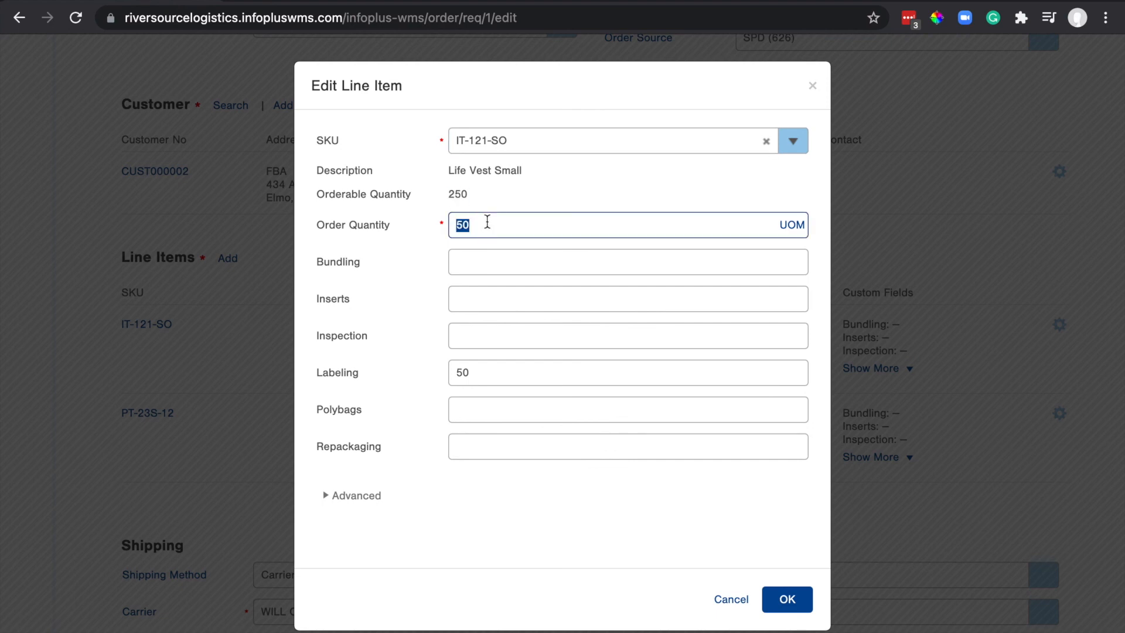
type("30")
key("BackSpace")
type("50")
left_click(505, 198)
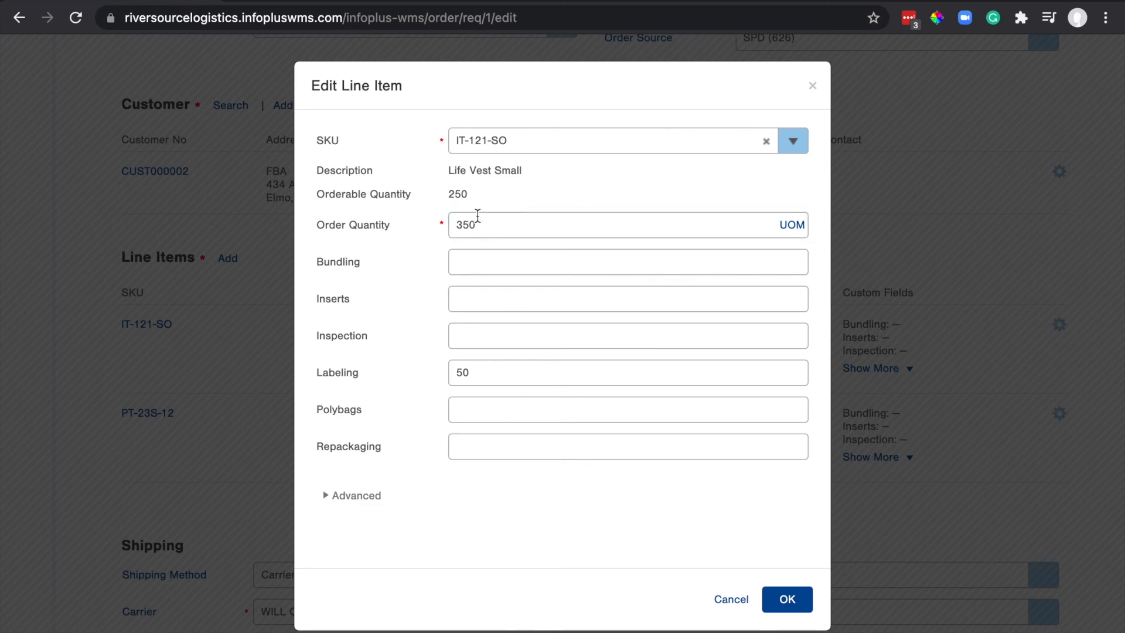
double_click(493, 223)
type("50")
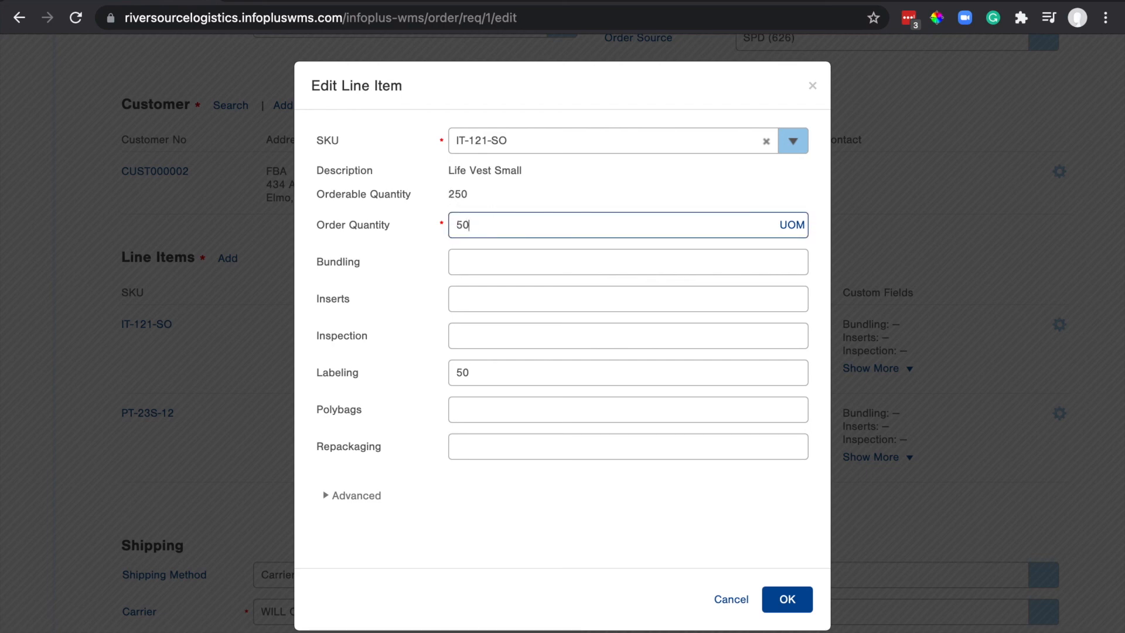
left_click(789, 599)
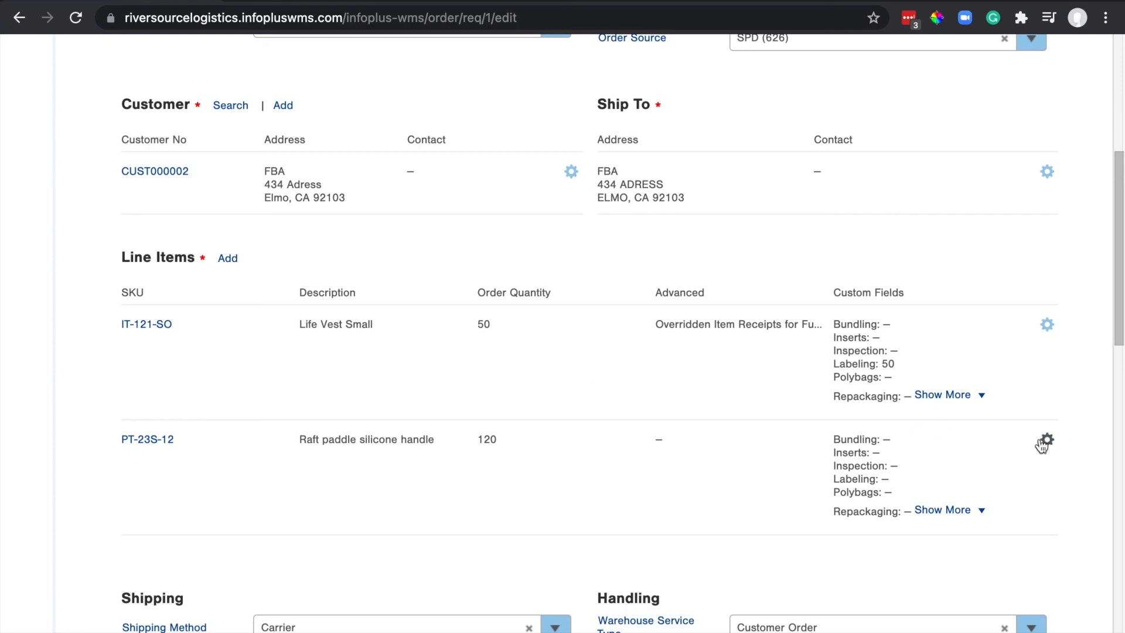
Save the edits to order 1 and go back to the Order list.
scroll(1039, 443, "down", 13)
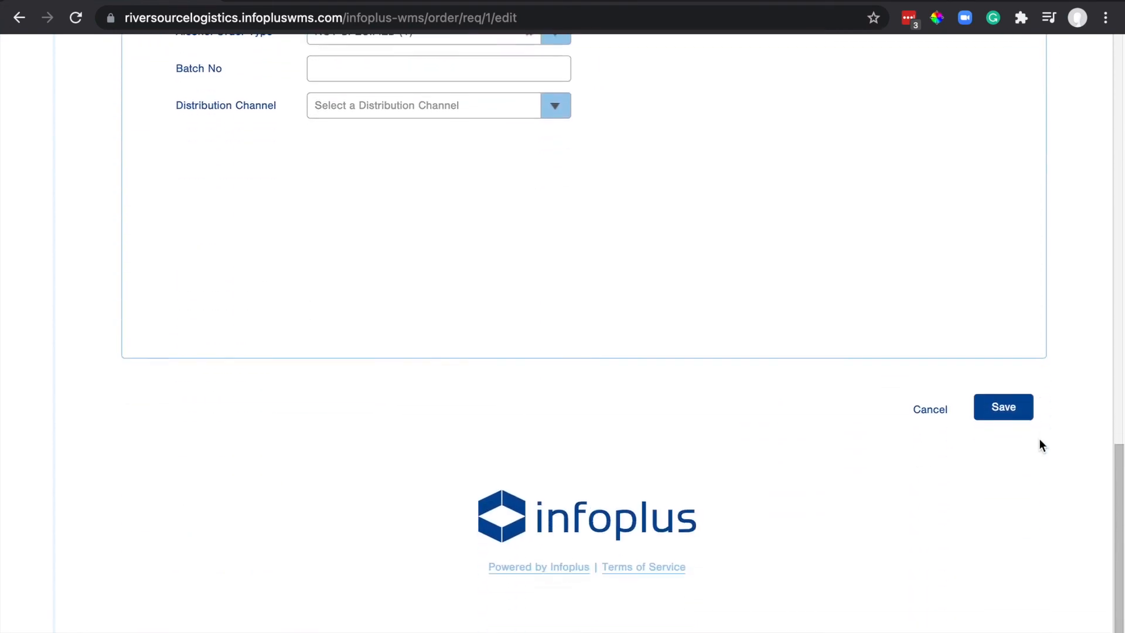
left_click(1021, 410)
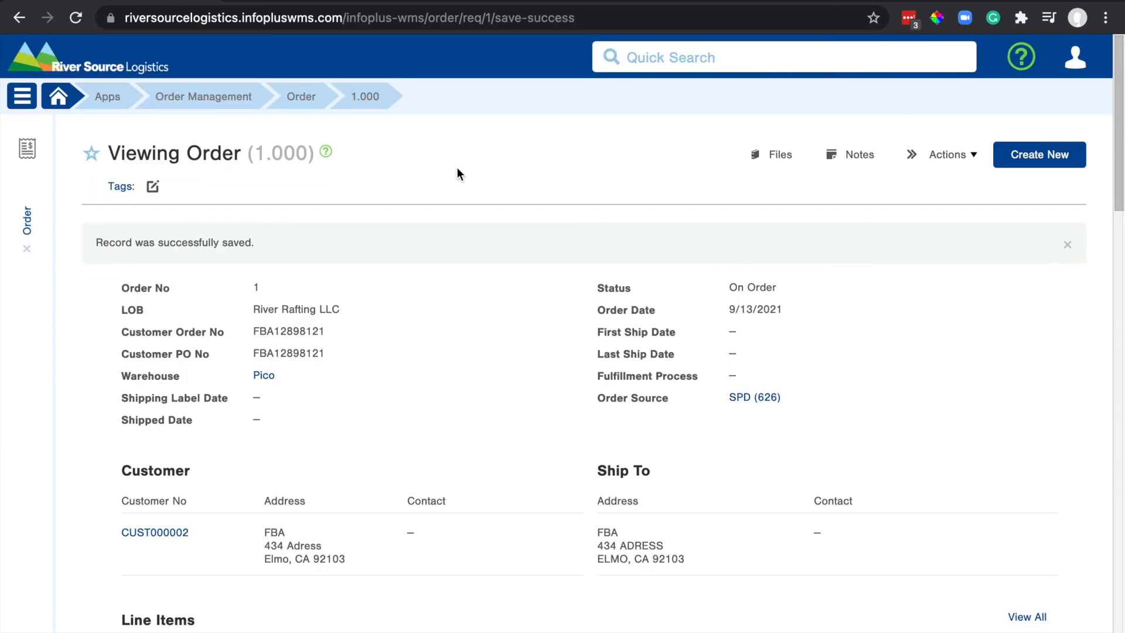
left_click(299, 101)
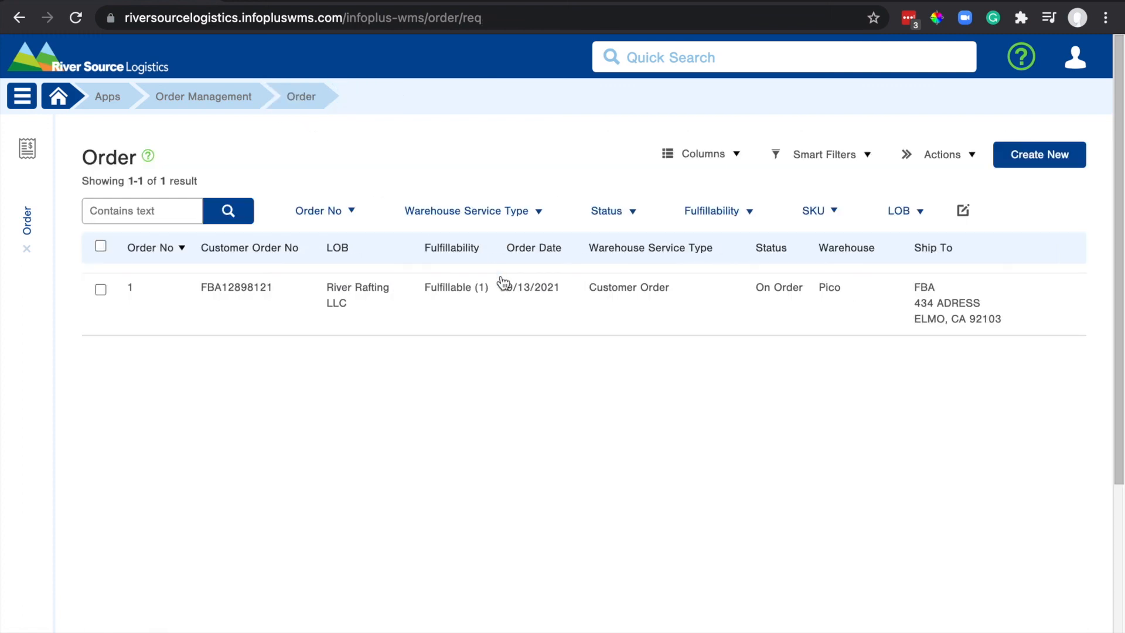